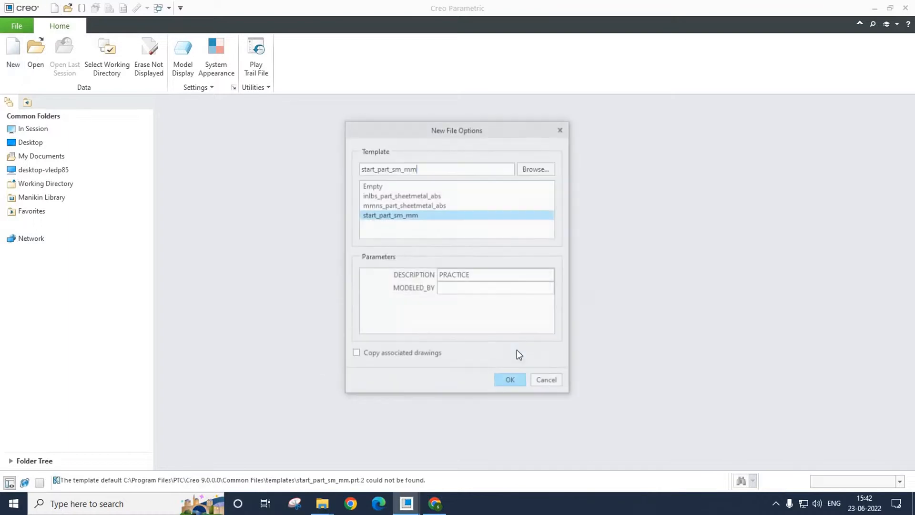
Step: Create the sheet metal part from the start_part_sm_mm template and start an extruded wall sketch on the TOP plane, with RIGHT as reference
left_click(511, 377)
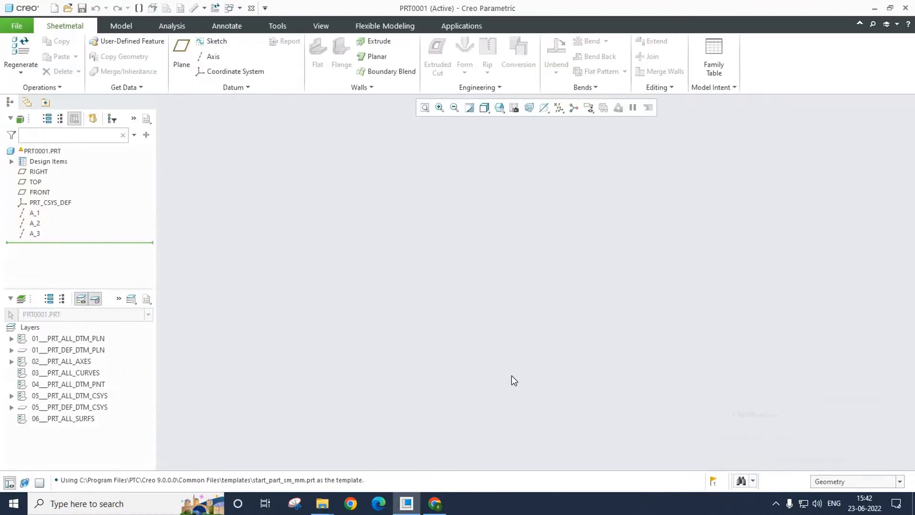
left_click(379, 41)
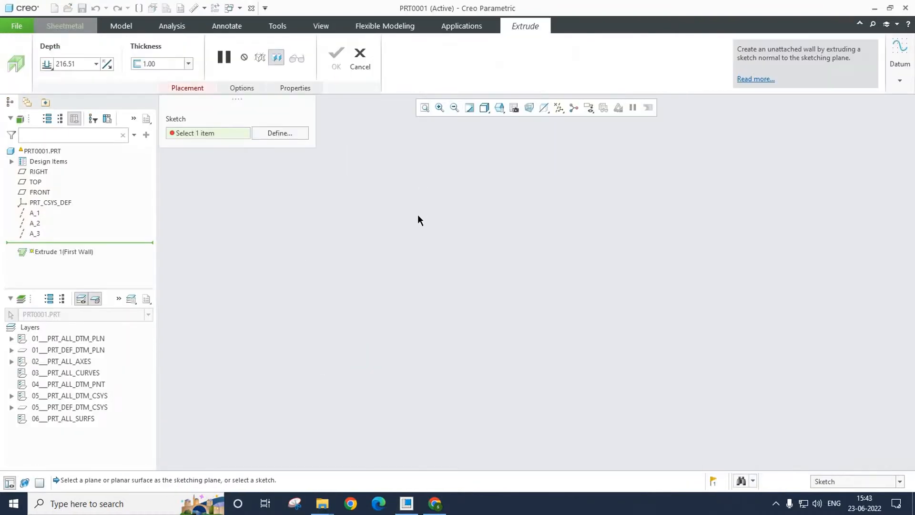
left_click(280, 133)
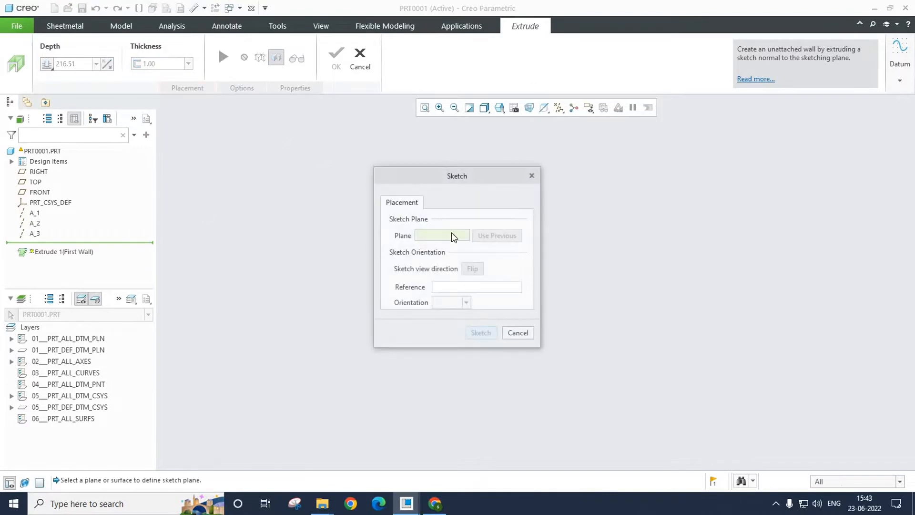
left_click(30, 182)
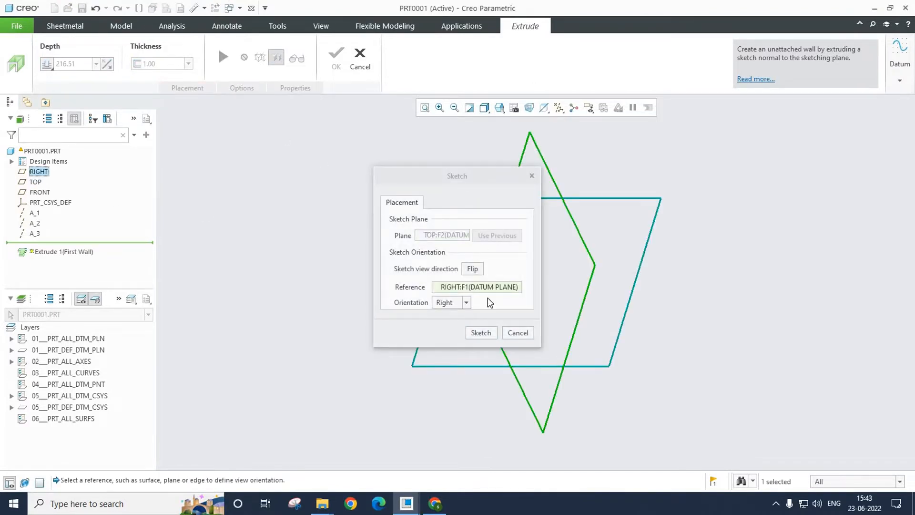
left_click(481, 332)
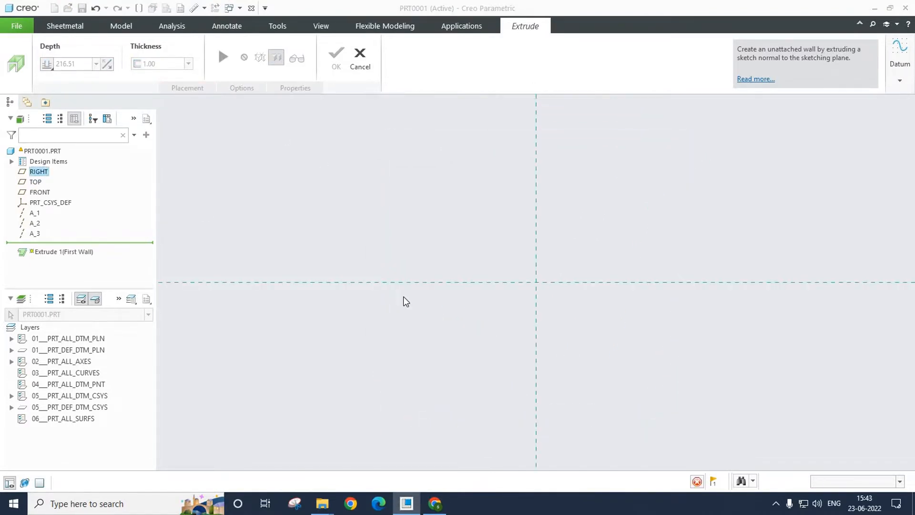
Step: Sketch a closed rectangle around the origin and extrude it into a first wall 238.56 deep and 1.00 thick
left_click(299, 57)
left_click(444, 232)
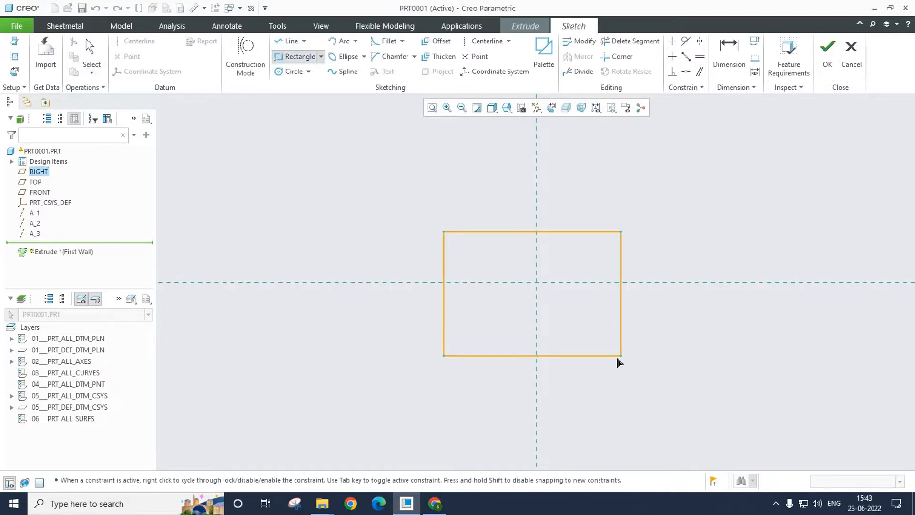
left_click(619, 339)
middle_click(620, 340)
left_click(828, 52)
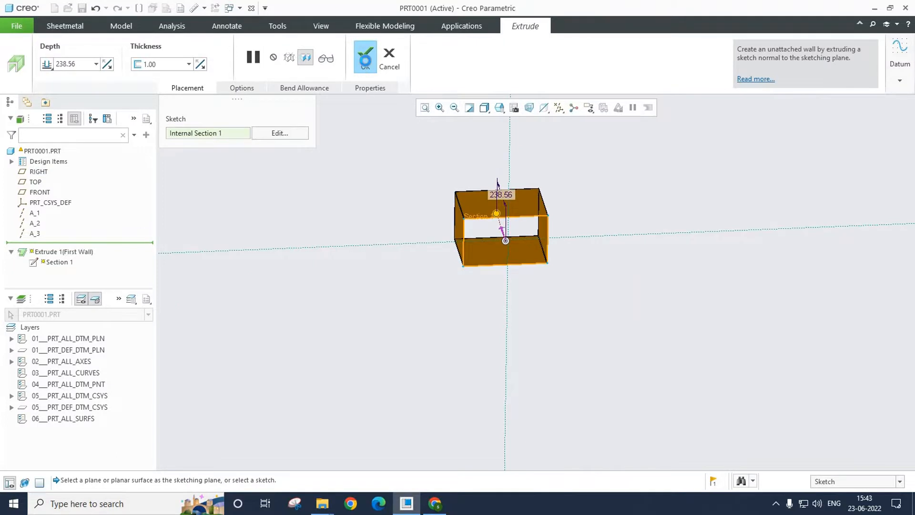
left_click(365, 57)
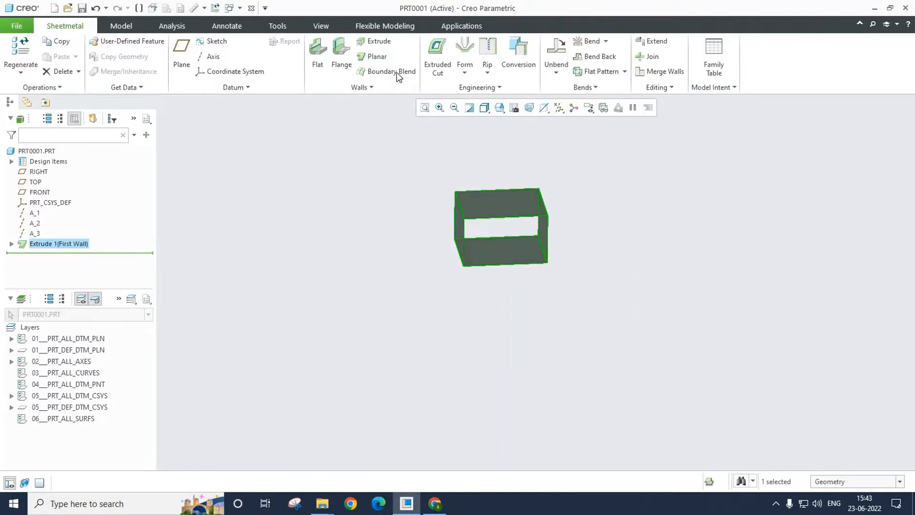
Step: Create a planar wall on the TOP plane from a rectangle about 302 by 122, sketched beside the box outline
left_click(377, 57)
left_click(34, 180)
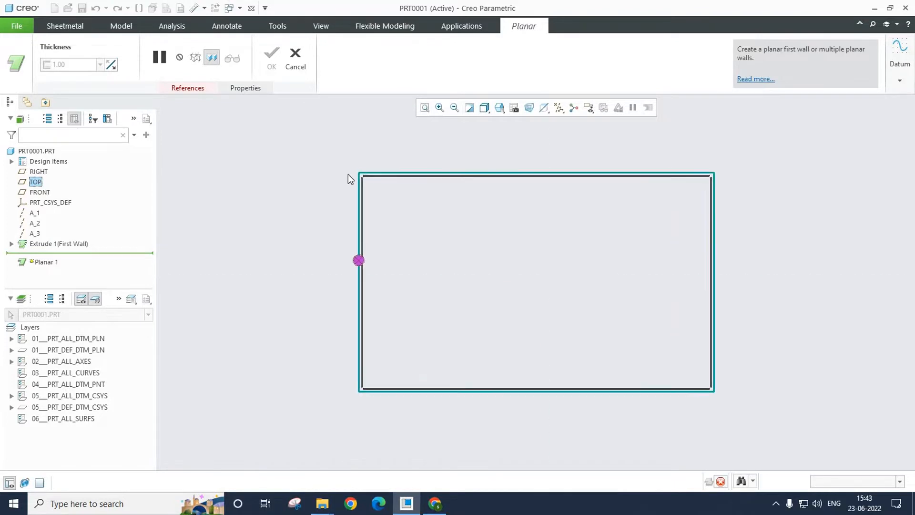
scroll(361, 175, "down", 5)
scroll(339, 231, "up", 7)
scroll(341, 237, "up", 1)
left_click(291, 57)
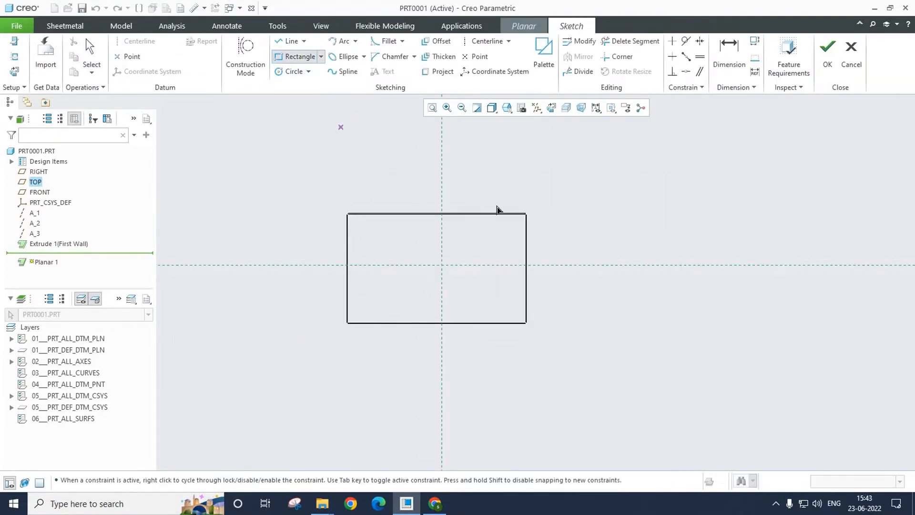
left_click(525, 201)
middle_click(525, 204)
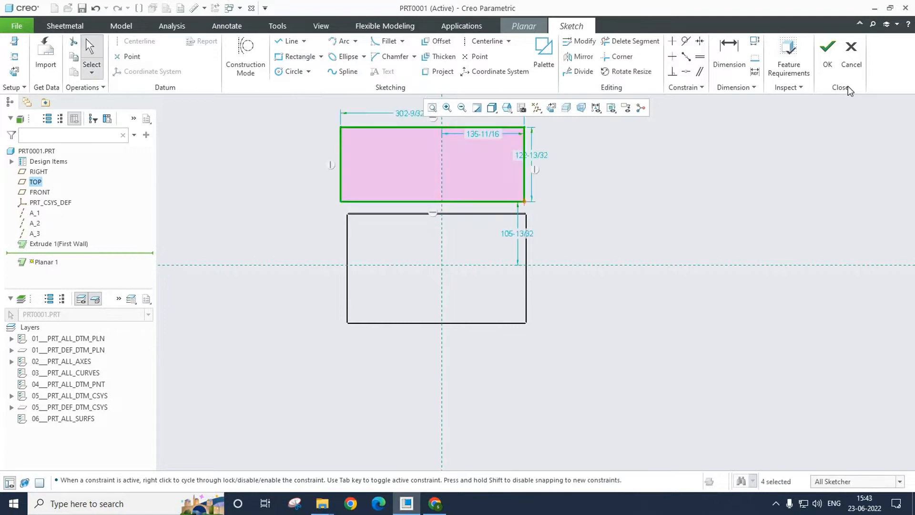
left_click(823, 59)
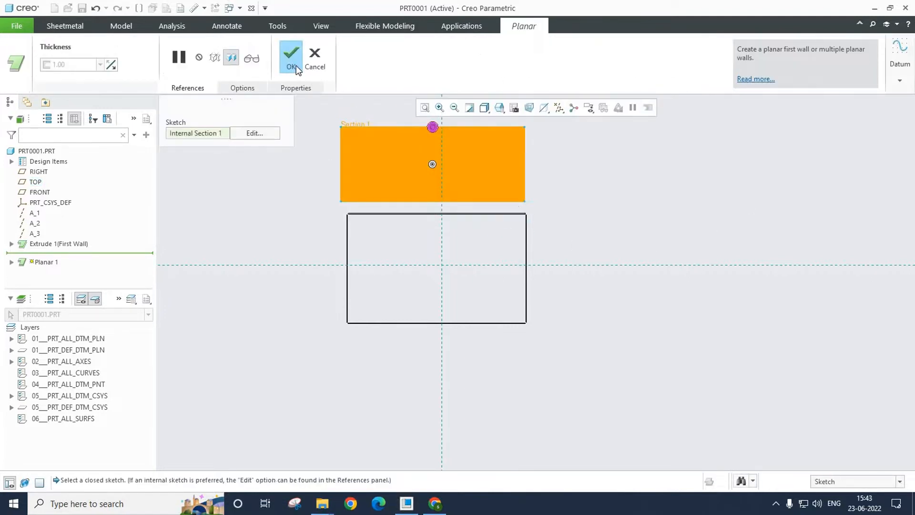
left_click(296, 65)
Step: Delete the separate planar wall from the model
middle_click_drag(421, 225, 294, 309)
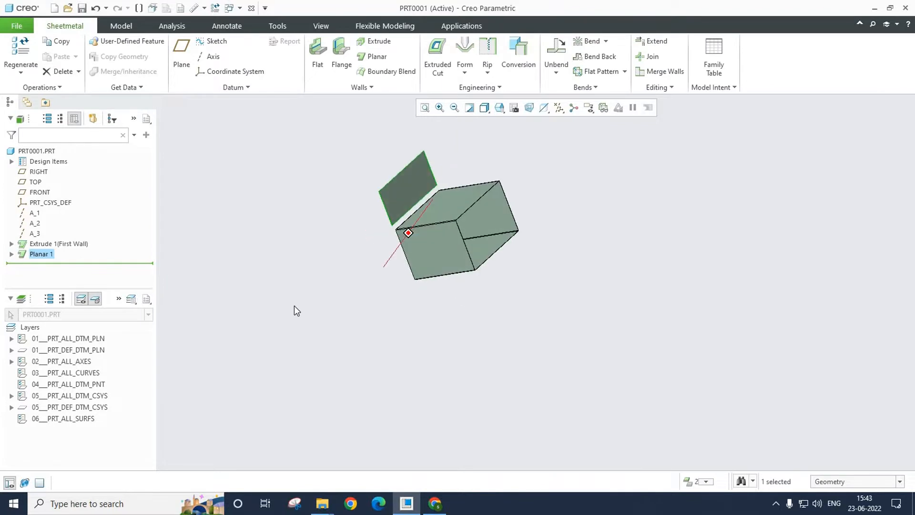
left_click(34, 253)
key("Delete")
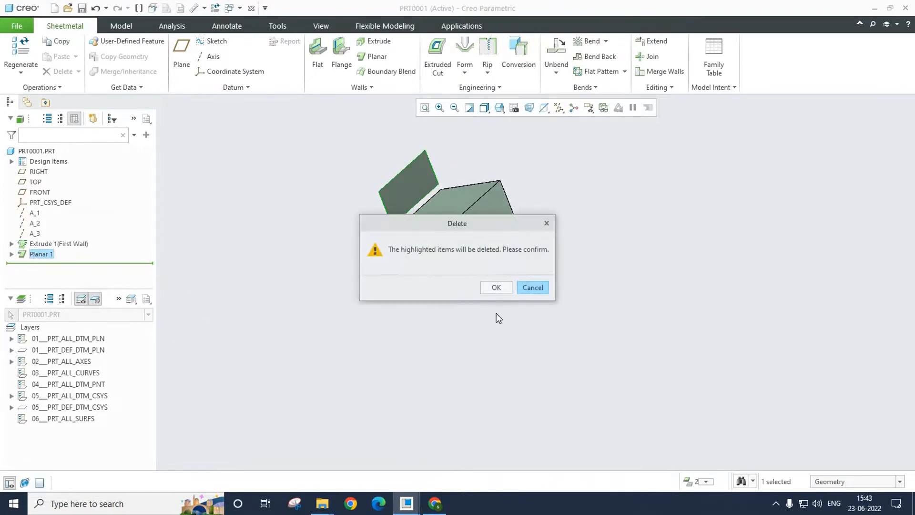
left_click(495, 287)
Step: Start a rectangular flat wall attached to the open-end edge of one of the box's short side walls
middle_click_drag(482, 345, 511, 280)
scroll(459, 245, "up", 3)
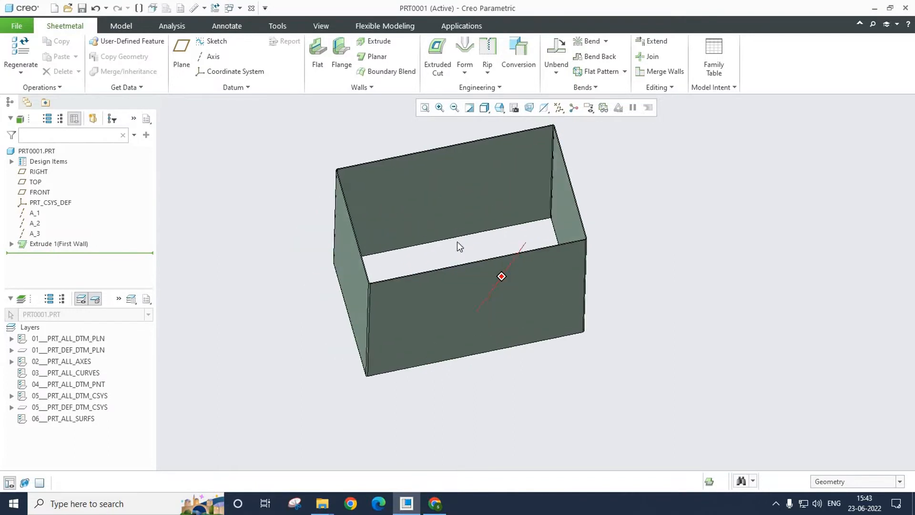
left_click(317, 60)
scroll(337, 182, "up", 5)
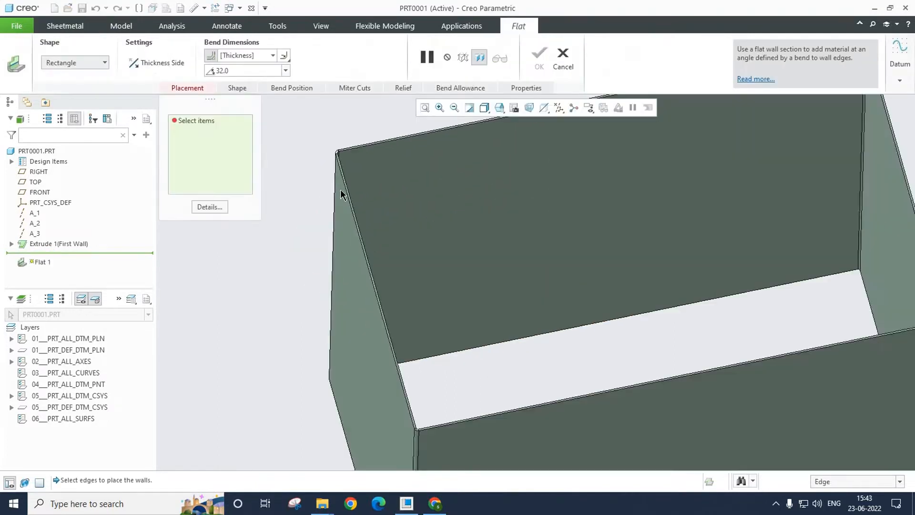
left_click(368, 249)
Step: Inset the flat wall's two ends by about 28.50 and 10.00 and bring its bend angle to 0°
scroll(370, 259, "down", 5)
middle_click_drag(371, 258, 373, 306)
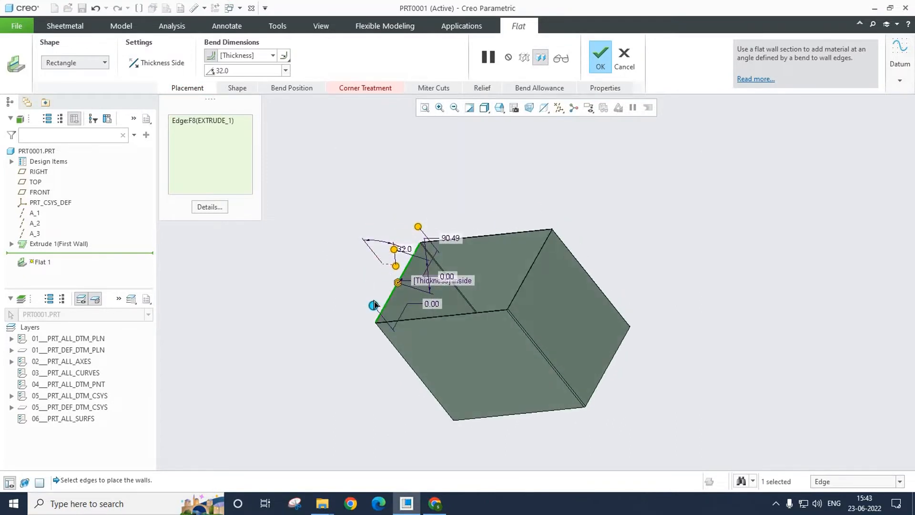
left_click_drag(374, 305, 377, 301)
left_click_drag(413, 241, 321, 265)
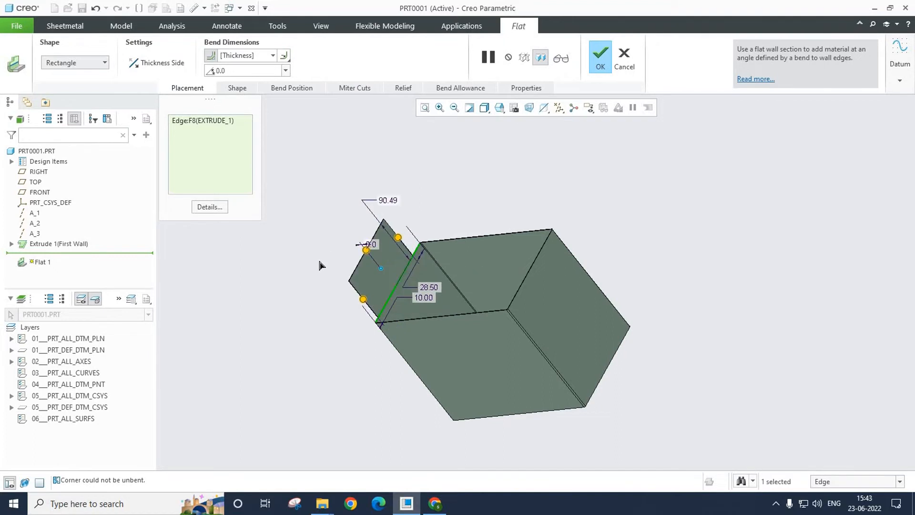
Step: Set the flat wall's bend angle to 40° and inspect the notch where the wall meets the box edge
middle_click_drag(409, 267, 381, 264)
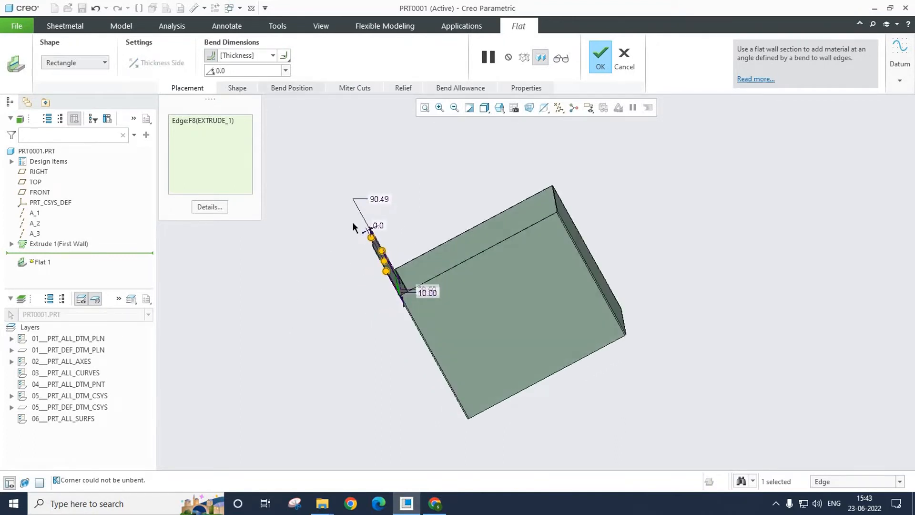
left_click_drag(396, 264, 397, 291)
scroll(395, 291, "up", 3)
scroll(405, 310, "up", 3)
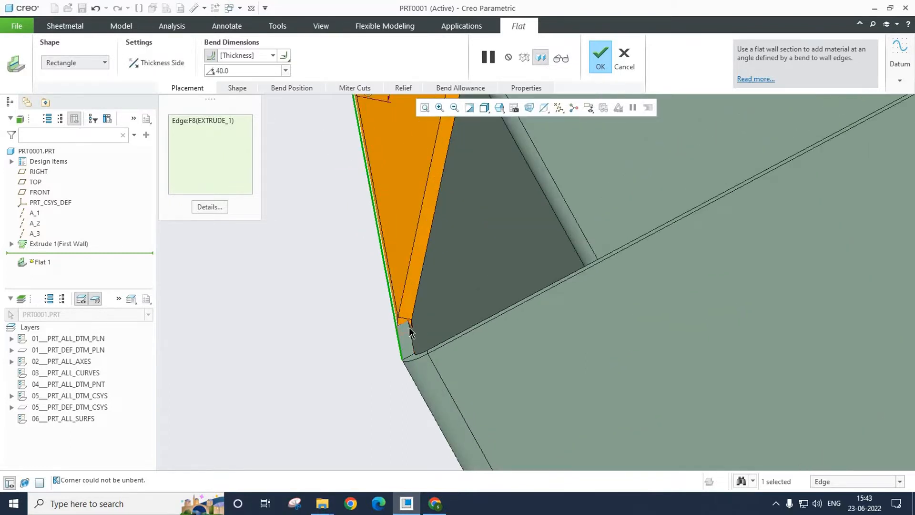
scroll(409, 333, "up", 2)
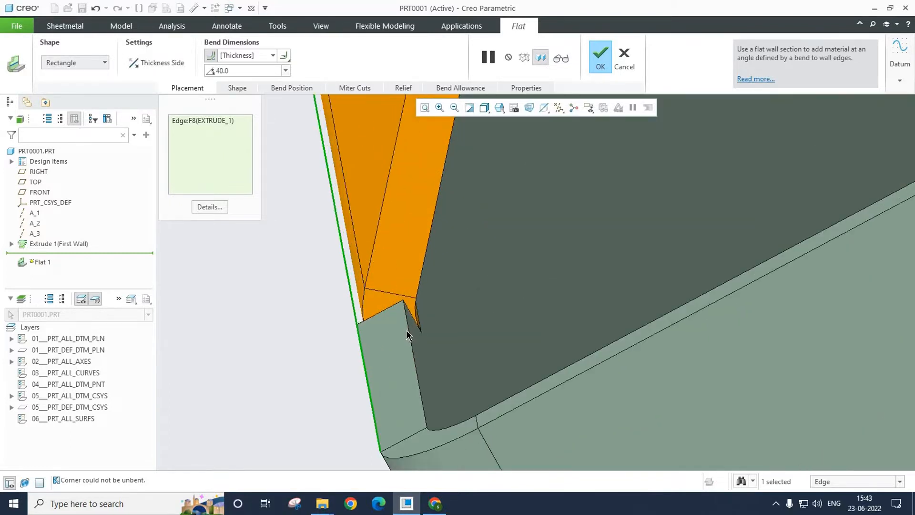
Step: Try the Trapezoid shape for the flat wall, with side angles of about 20° and 41°
left_click(93, 65)
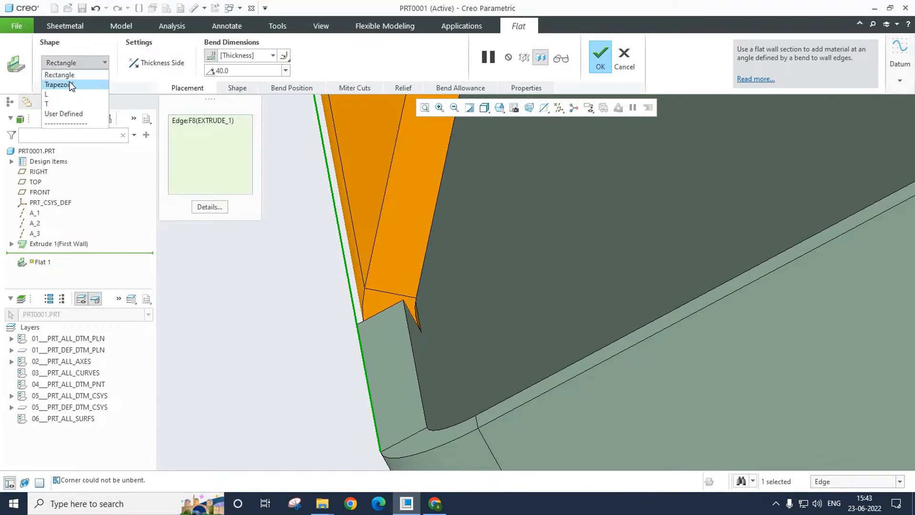
left_click(57, 84)
scroll(371, 259, "down", 3)
middle_click_drag(392, 253, 426, 230)
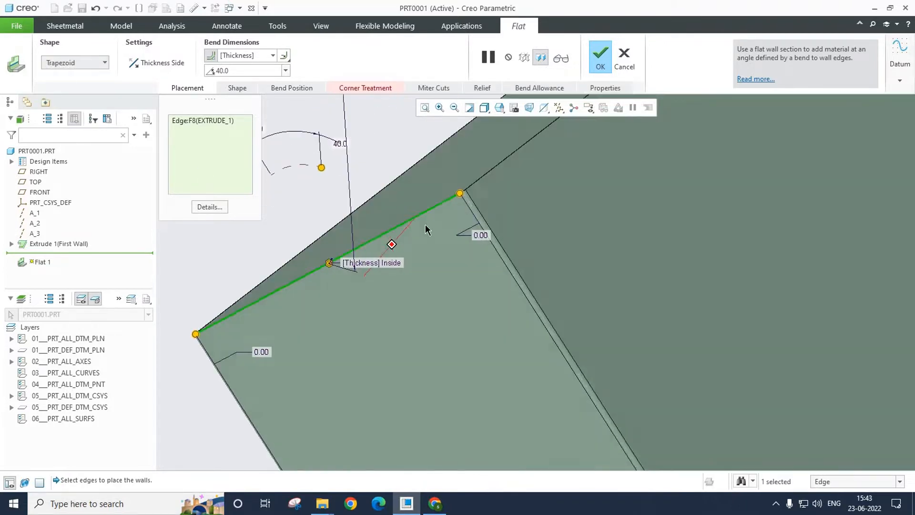
scroll(425, 230, "down", 5)
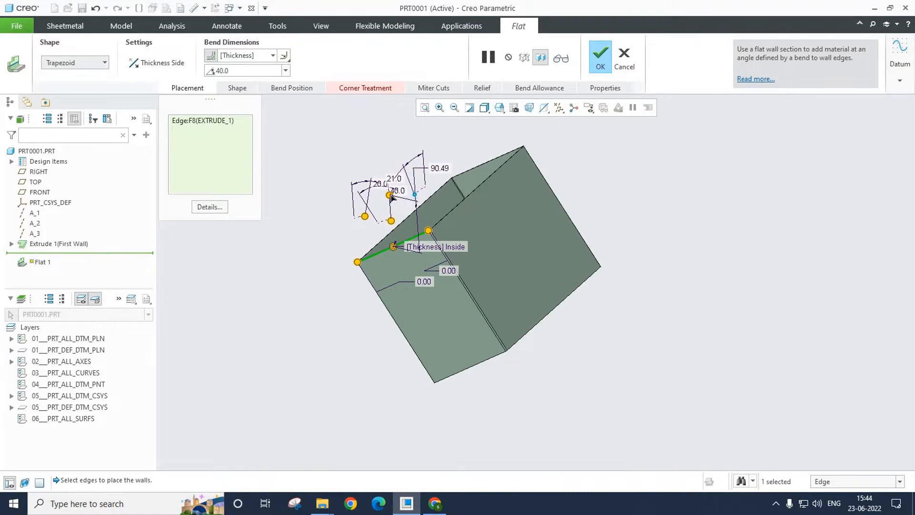
left_click_drag(390, 195, 370, 213)
middle_click_drag(382, 198, 333, 268)
scroll(377, 216, "up", 2)
scroll(375, 212, "up", 2)
middle_click_drag(367, 198, 374, 221)
left_click_drag(381, 215, 259, 157)
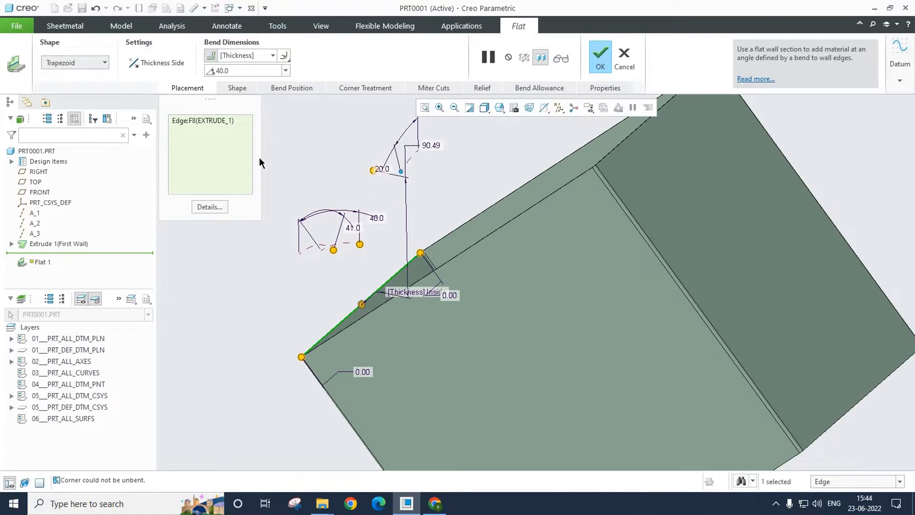
Step: Switch the flat wall back to the Rectangle shape and inset its two ends by about 25.80 and 22.80
left_click(104, 68)
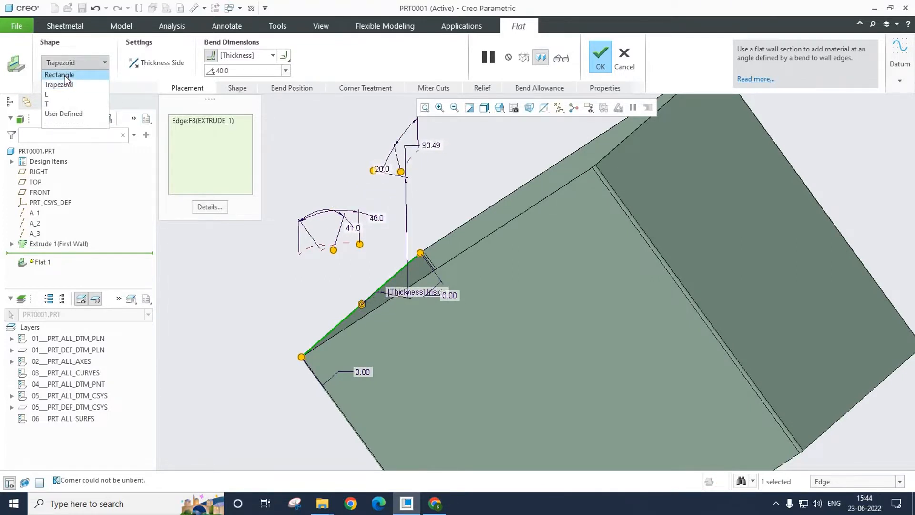
left_click(64, 76)
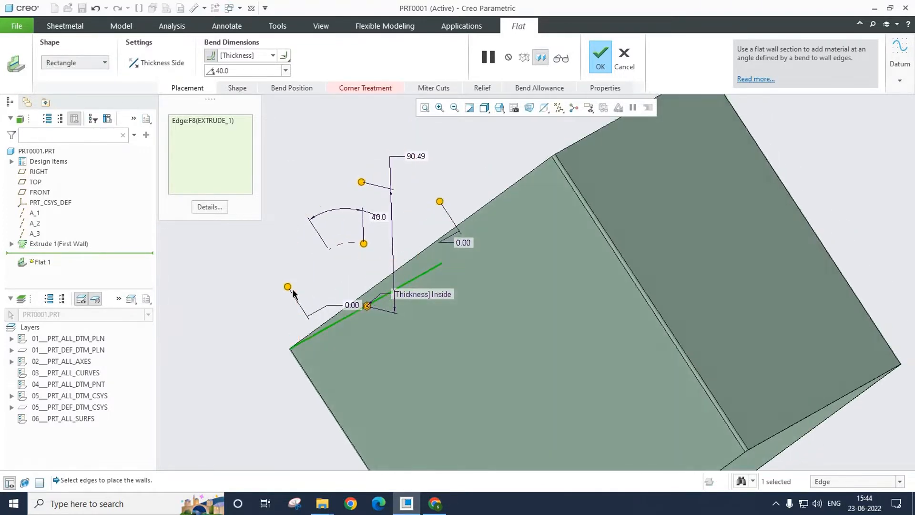
left_click_drag(305, 281, 419, 244)
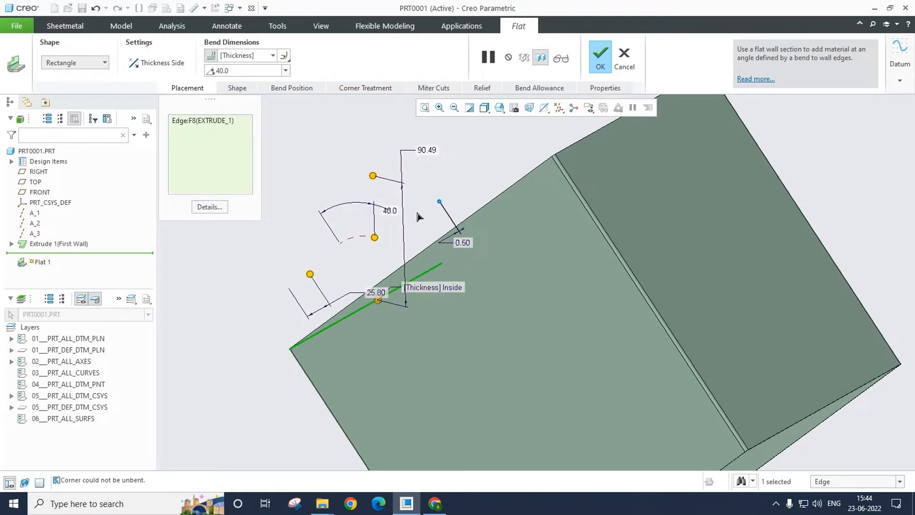
middle_click_drag(418, 217, 476, 263)
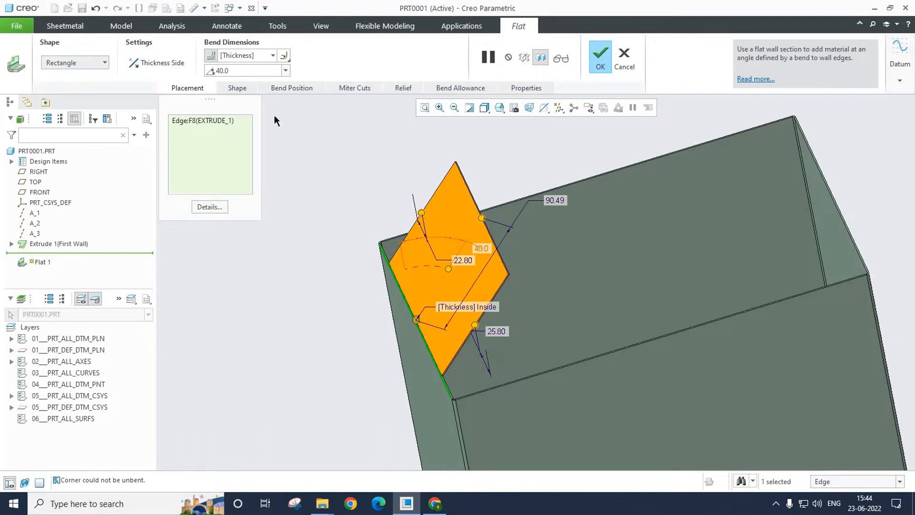
Step: Try a 120° bend angle on the flat wall, and settle on 60°
left_click(286, 71)
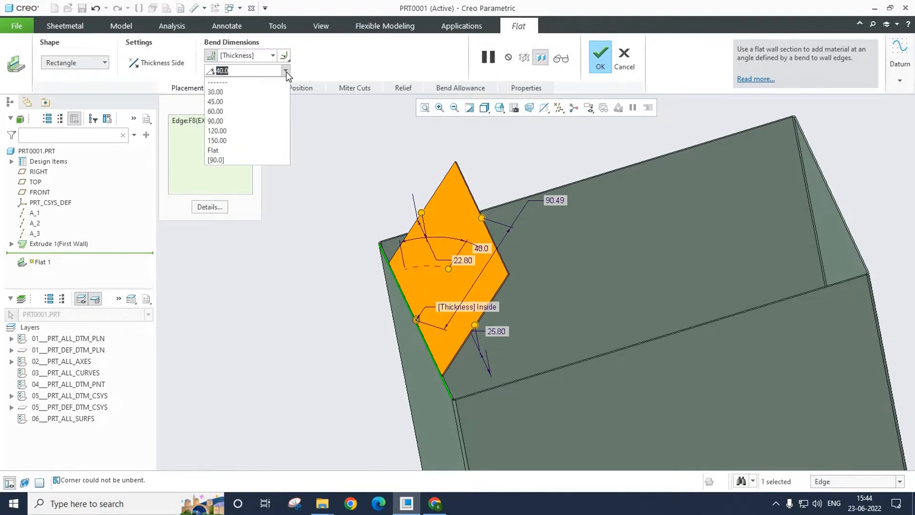
left_click(224, 130)
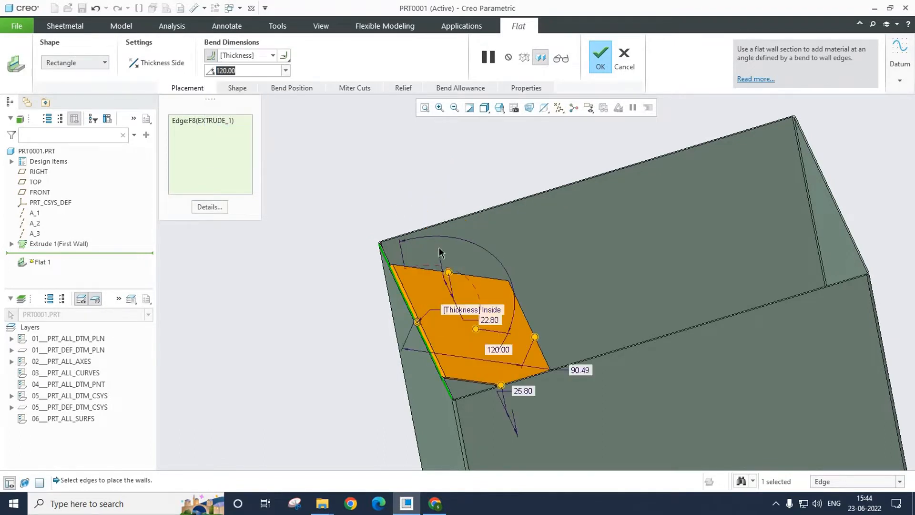
left_click(286, 71)
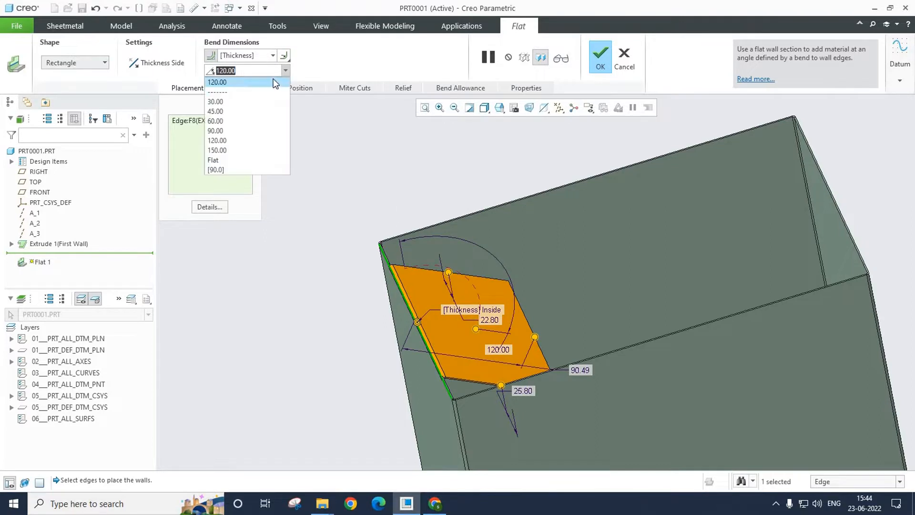
left_click(234, 121)
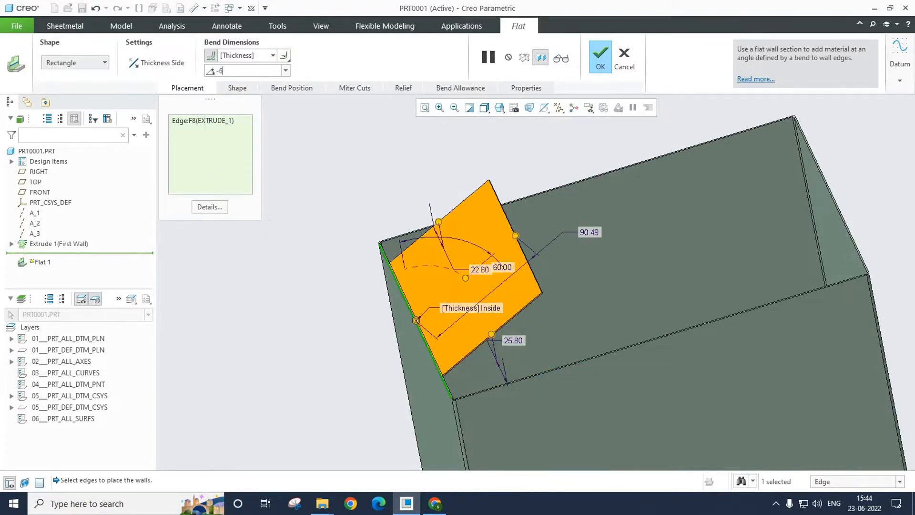
Step: Try a negative bend angle for the flat wall and try flipping its thickness side
key("Return")
key("Escape")
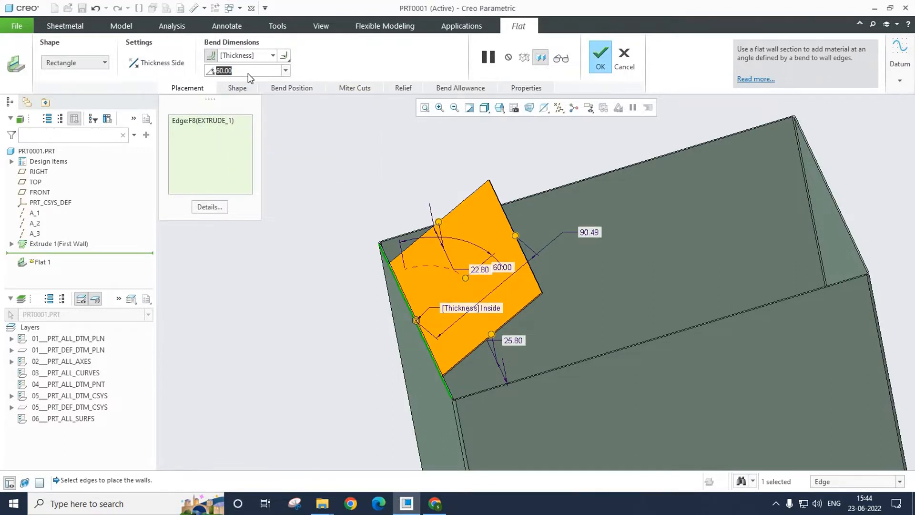
left_click(139, 64)
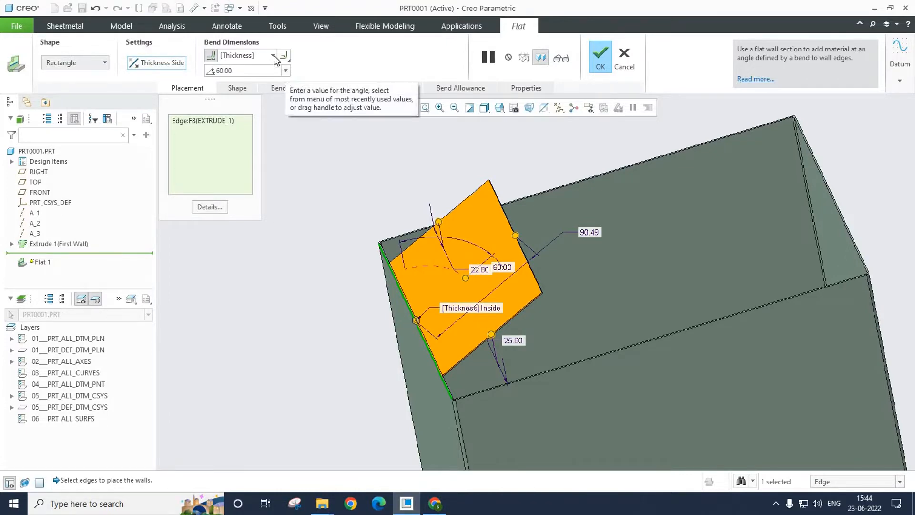
Step: Accept the flat wall with its Rectangle shape and 60° bend angle
scroll(467, 298, "down", 3)
middle_click_drag(451, 270, 464, 281)
scroll(464, 281, "up", 1)
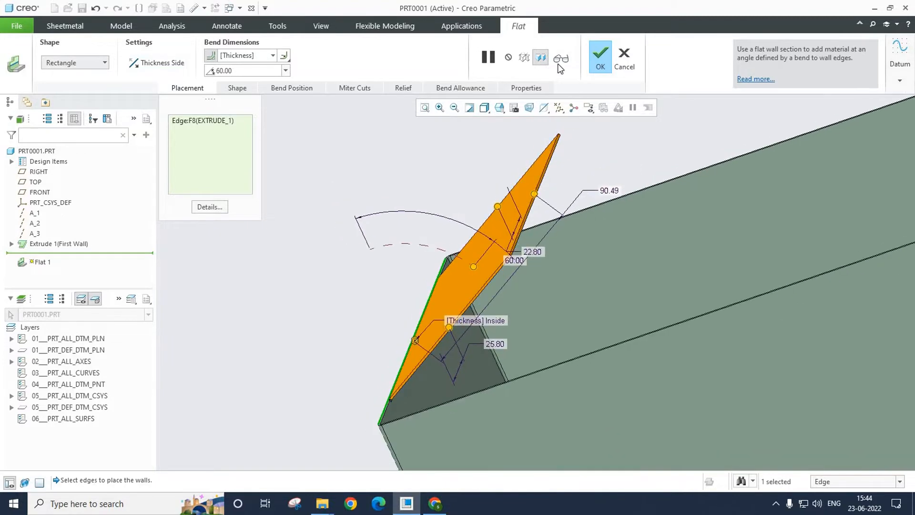
left_click(600, 57)
middle_click_drag(513, 194, 496, 197)
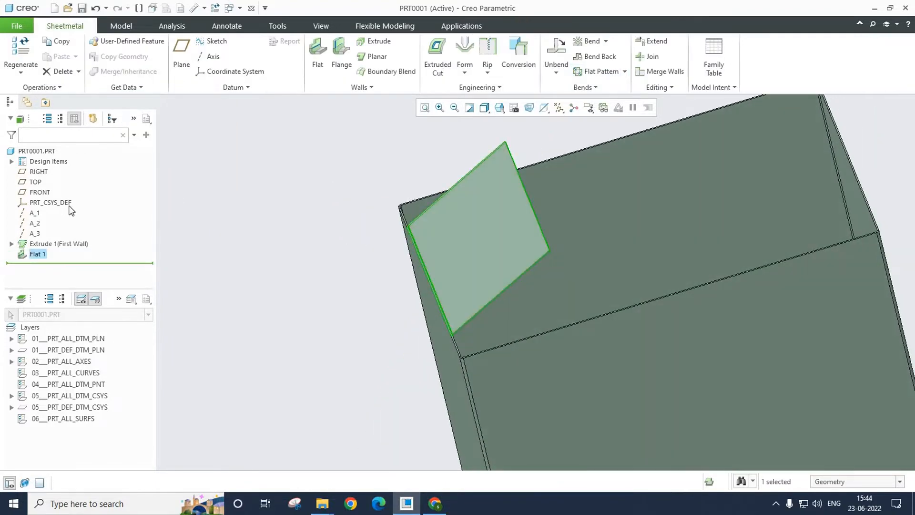
Step: Attach a flange to the box's upper edge beside the flat wall, about 148.07 long at about 55°
left_click(341, 53)
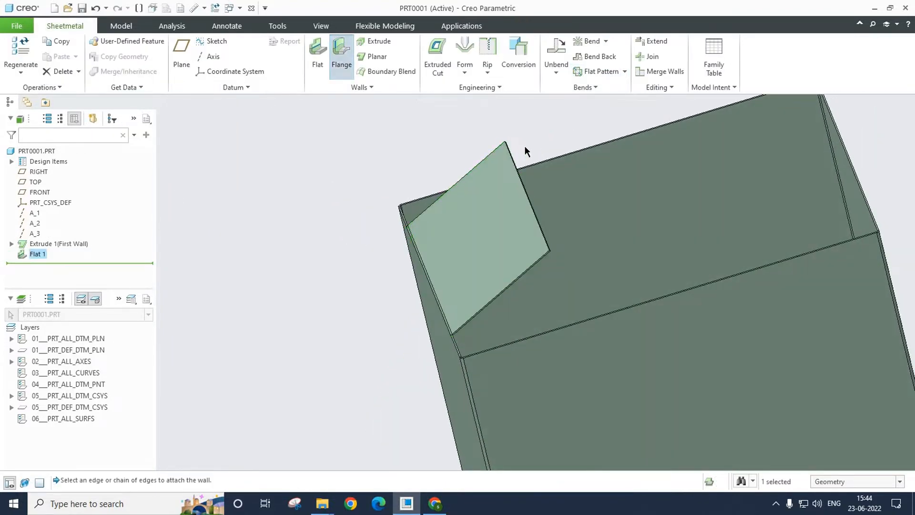
left_click(537, 163)
scroll(537, 162, "up", 3)
middle_click_drag(537, 162, 463, 178)
scroll(464, 179, "up", 2)
left_click_drag(488, 167, 475, 173)
scroll(488, 187, "down", 4)
left_click(483, 193)
scroll(488, 191, "up", 3)
scroll(563, 147, "down", 3)
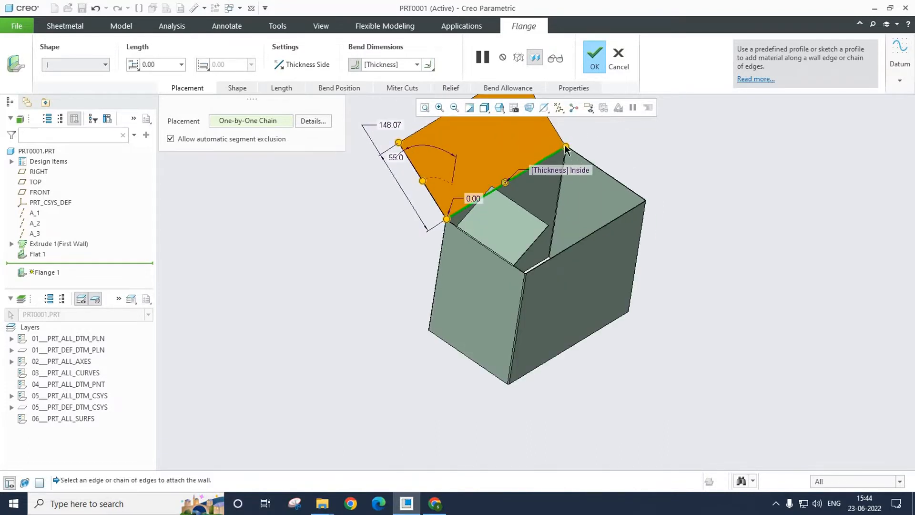
scroll(547, 183, "up", 4)
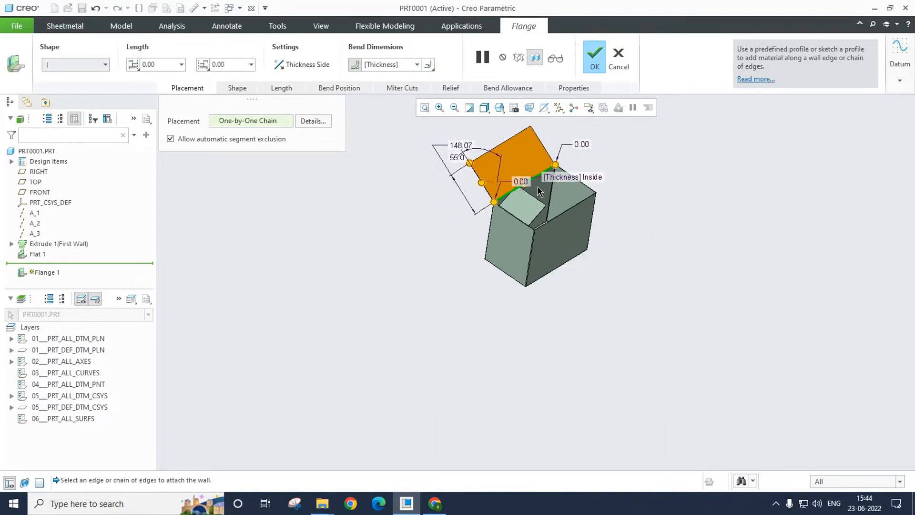
scroll(523, 164, "down", 3)
Step: Try the Arc shape for the flange, with an arc angle of about 23° and a radius of about 75.03
left_click(107, 68)
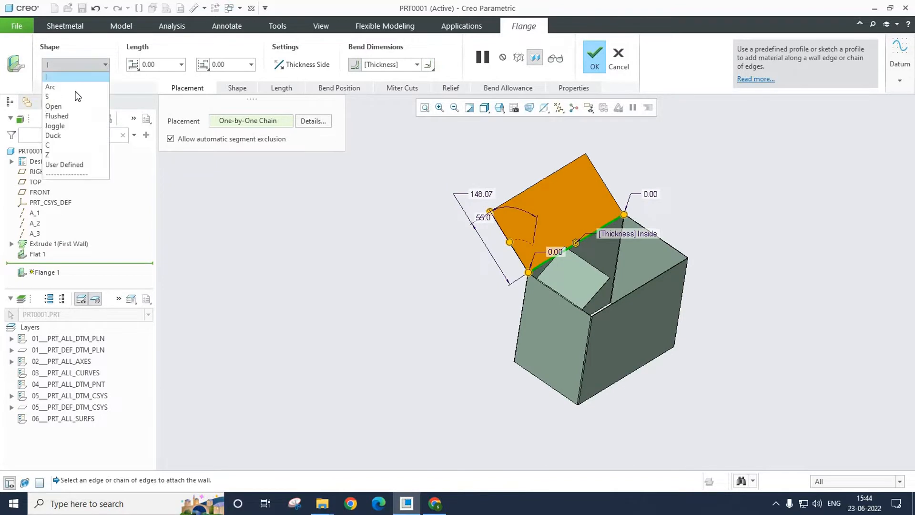
left_click(74, 88)
scroll(567, 288, "down", 4)
left_click_drag(571, 292, 129, 99)
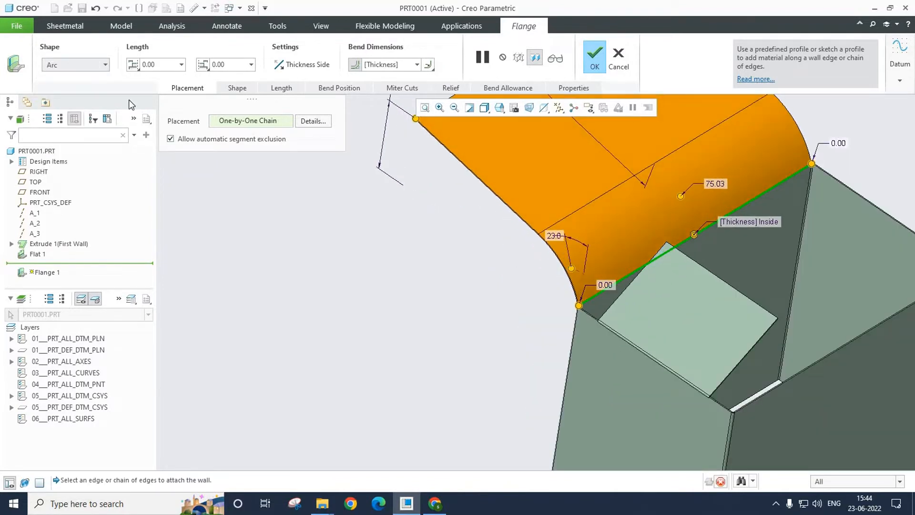
Step: Try the S, Open and Flushed shapes for the flange one after another
left_click(101, 66)
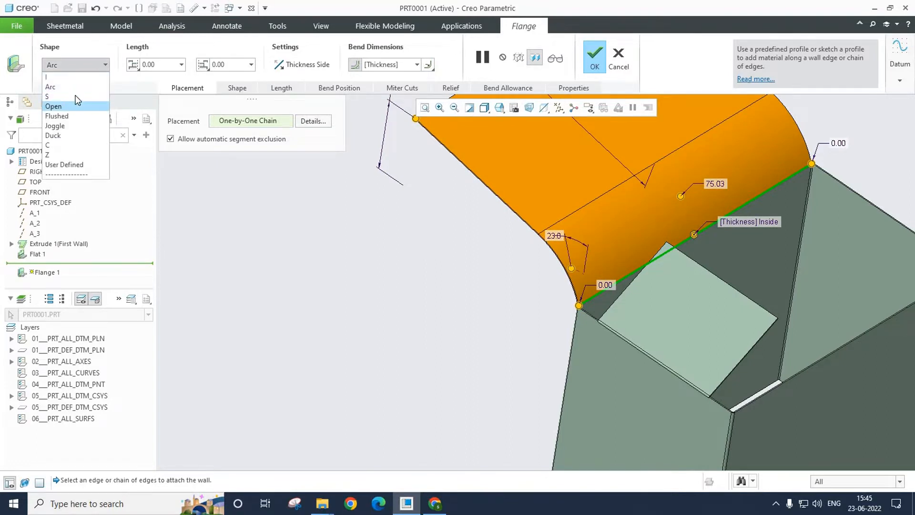
left_click(76, 96)
left_click(101, 65)
left_click(76, 107)
scroll(579, 307, "down", 5)
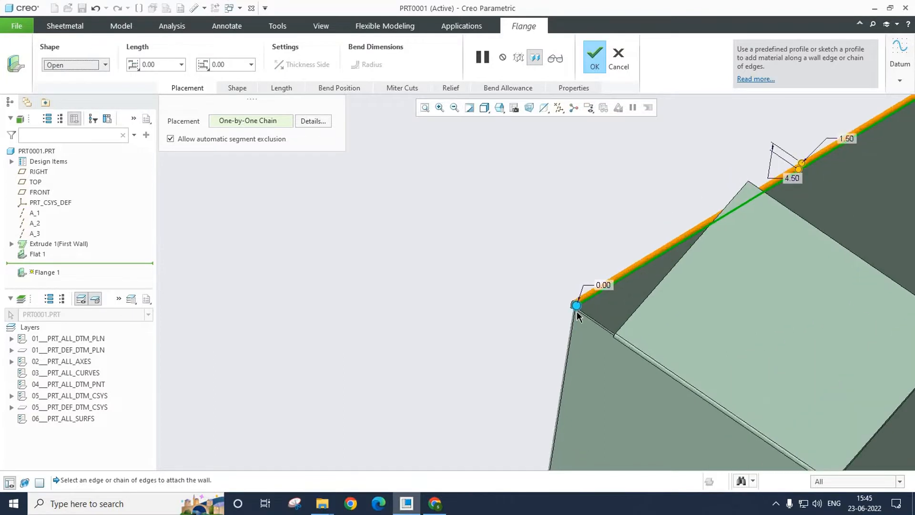
left_click(106, 65)
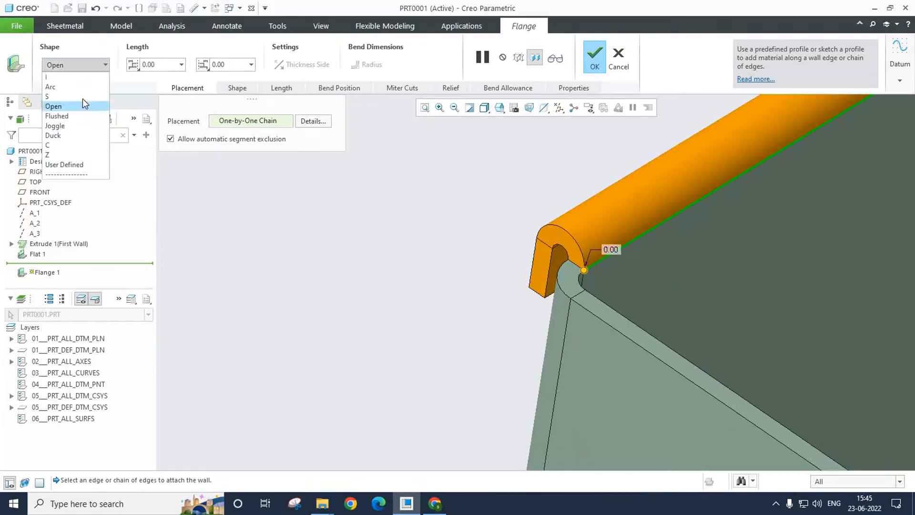
left_click(70, 117)
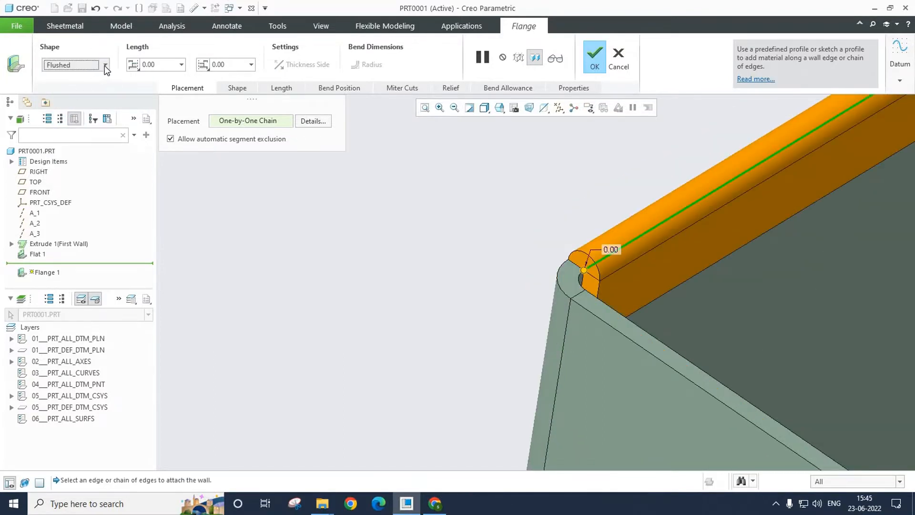
Step: Try the Joggle shape for the flange, stretch its profile to about 11.00, and examine the wall ends
left_click(105, 66)
left_click(66, 127)
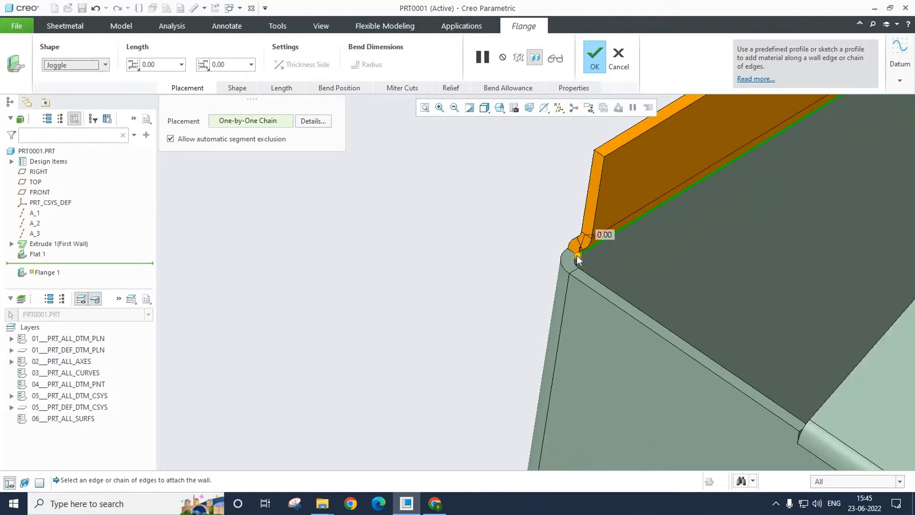
scroll(606, 232, "up", 4)
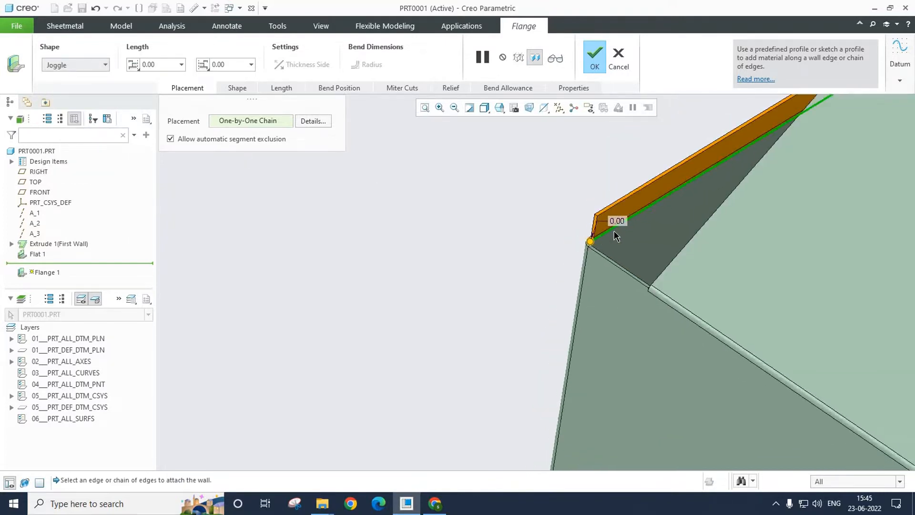
scroll(710, 178, "down", 4)
scroll(715, 177, "down", 2)
left_click_drag(725, 182, 725, 141)
scroll(687, 164, "up", 6)
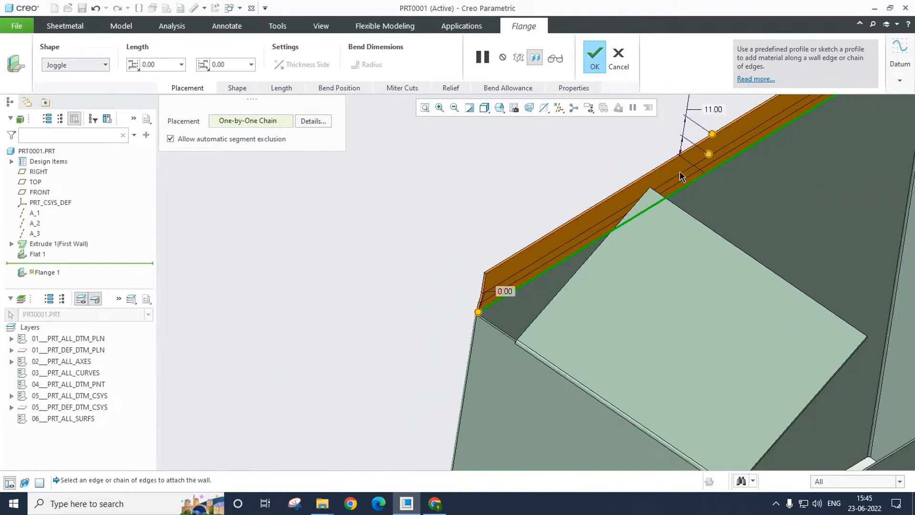
scroll(674, 233, "down", 10)
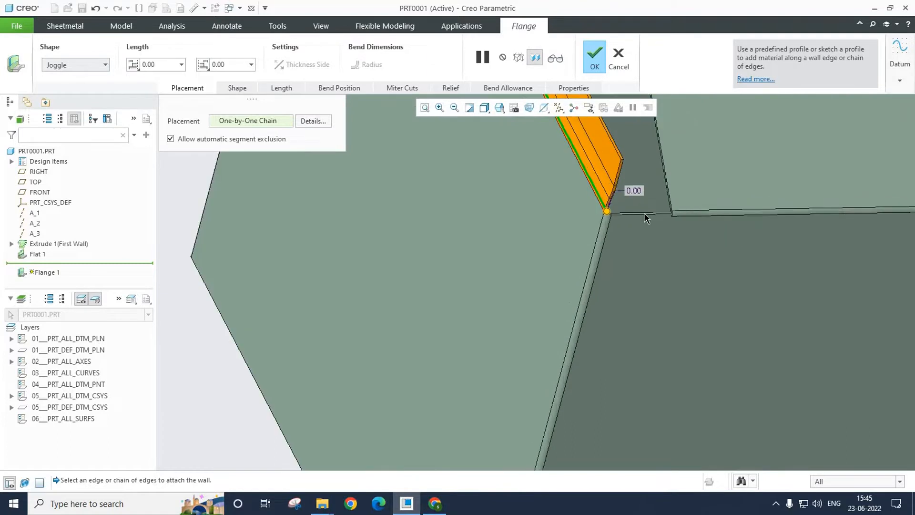
scroll(576, 226, "up", 1)
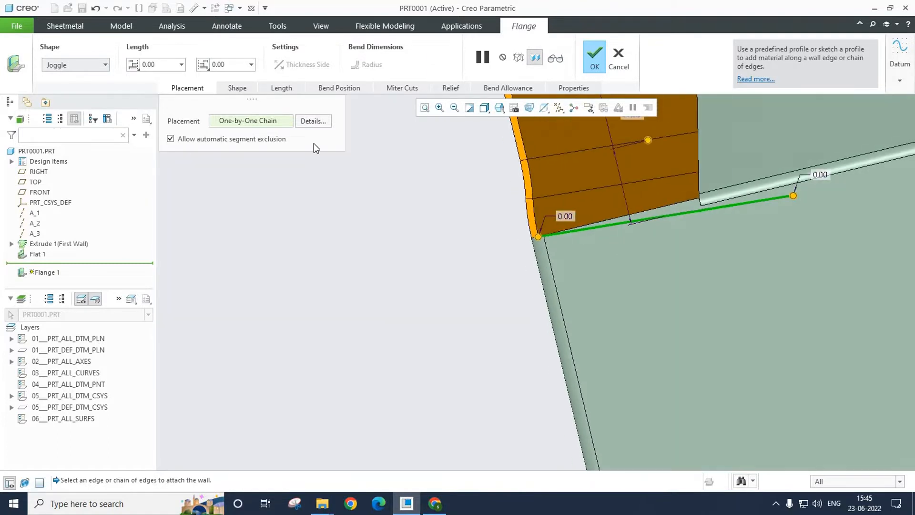
Step: Try the Z shape for the flange and inspect its folded profile at the box corner
left_click(104, 66)
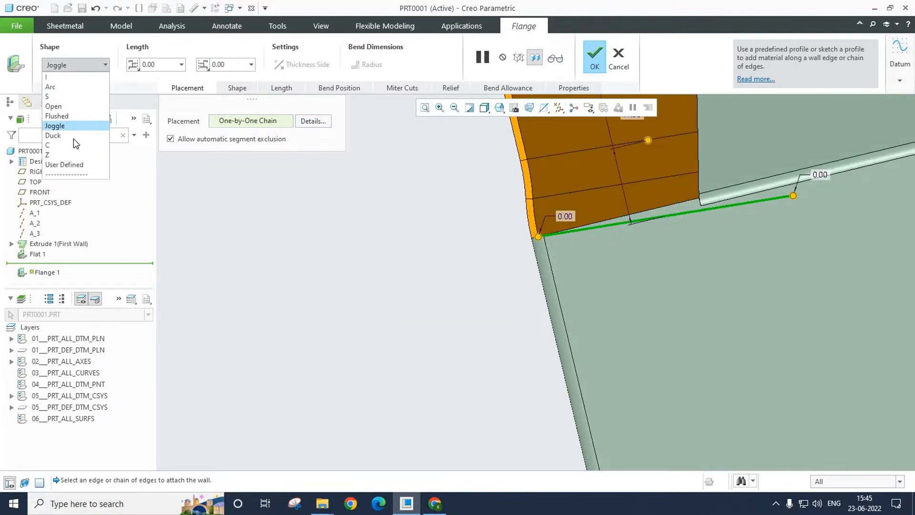
left_click(72, 153)
scroll(516, 255, "down", 4)
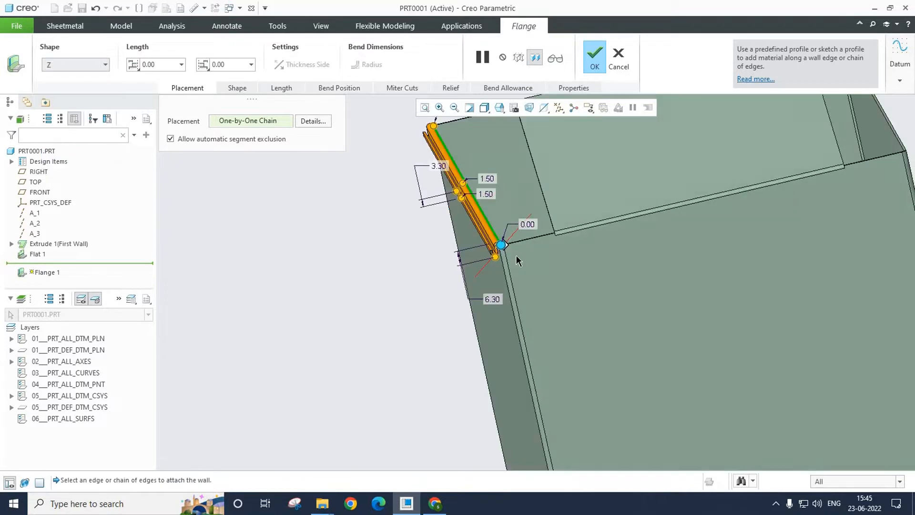
scroll(487, 255, "down", 3)
middle_click_drag(481, 227, 450, 234)
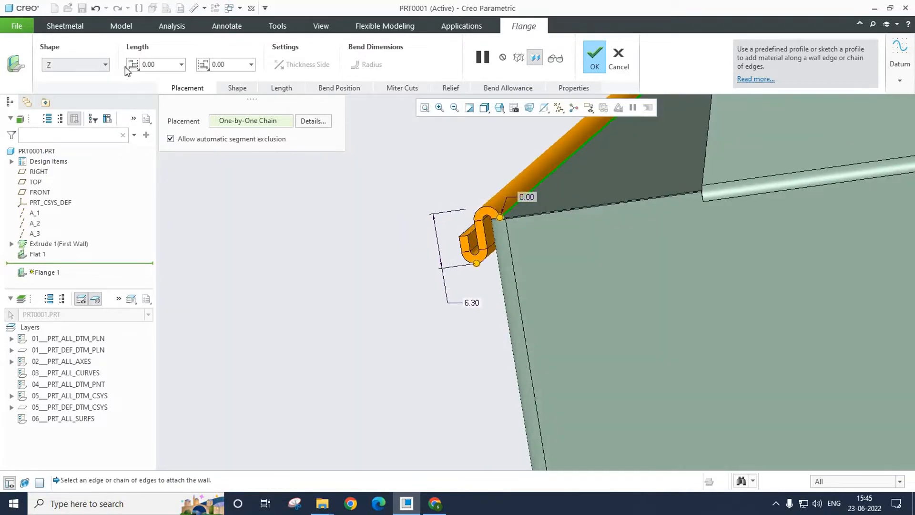
Step: Switch the flange back to the I shape and accept it
left_click(105, 67)
left_click(81, 80)
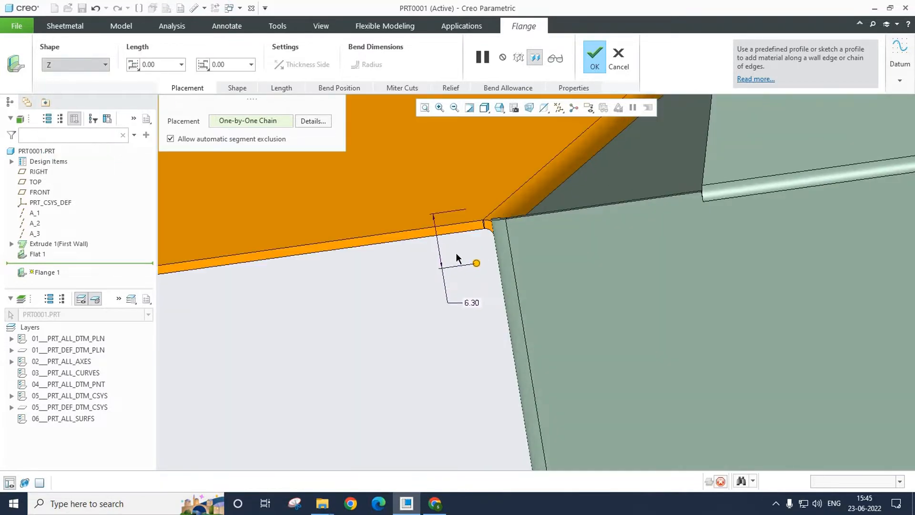
scroll(511, 244, "up", 4)
left_click(593, 58)
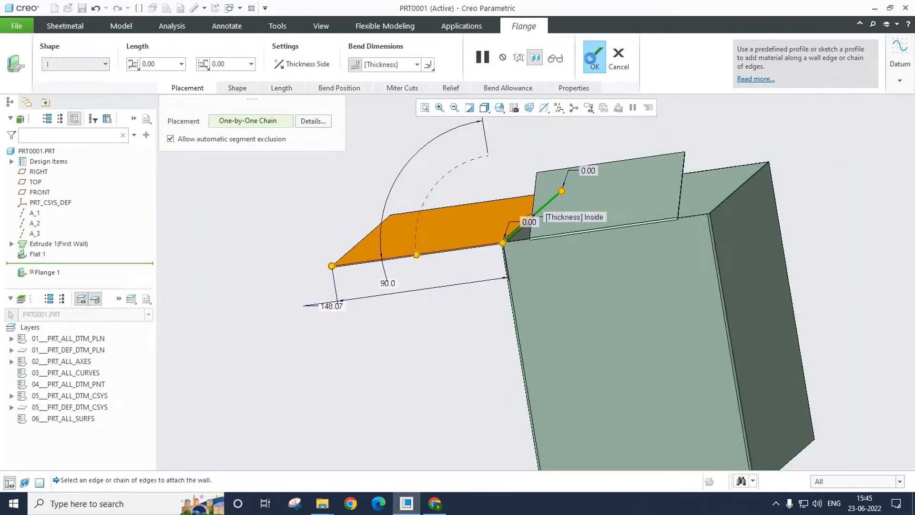
Step: Redefine the flange and enter its profile sketch using the End of wall sketch plane
left_click(41, 265)
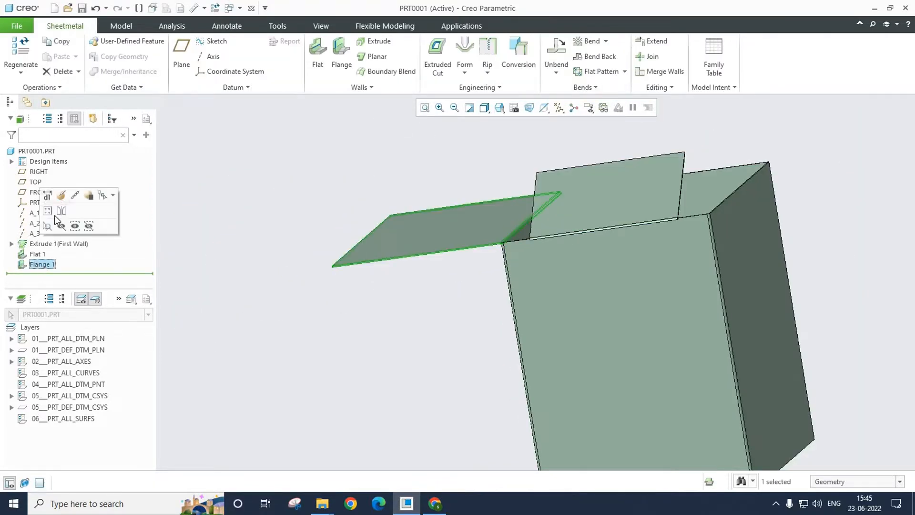
left_click(61, 196)
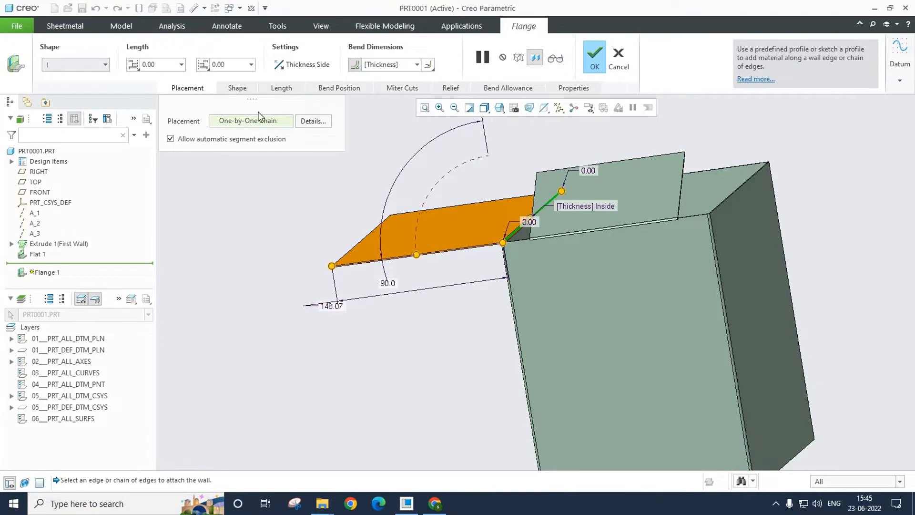
left_click(229, 86)
left_click(250, 130)
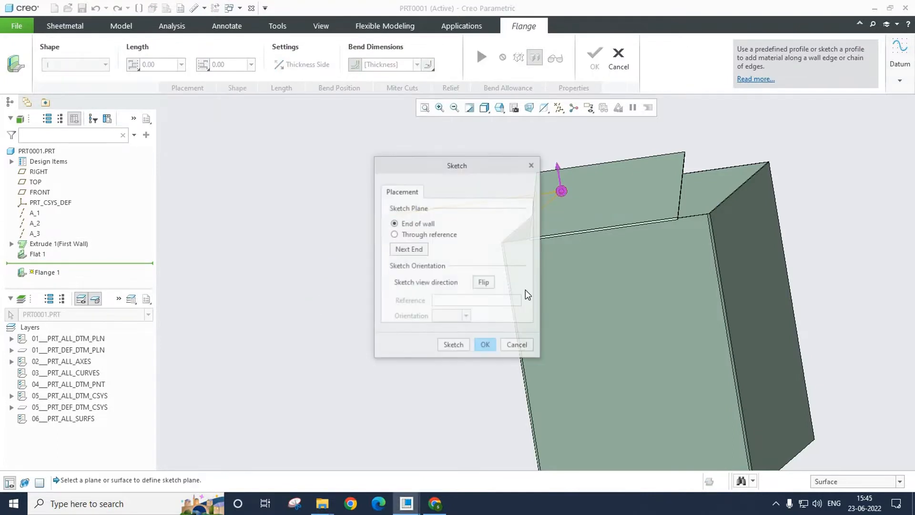
left_click_drag(476, 163, 313, 168)
mouse_move(485, 270)
middle_mouse_down()
mouse_move(593, 241)
mouse_move(572, 288)
middle_mouse_up()
scroll(571, 288, "up", 4)
scroll(520, 301, "up", 2)
middle_click_drag(519, 300, 507, 255)
scroll(504, 358, "down", 4)
left_click(285, 351)
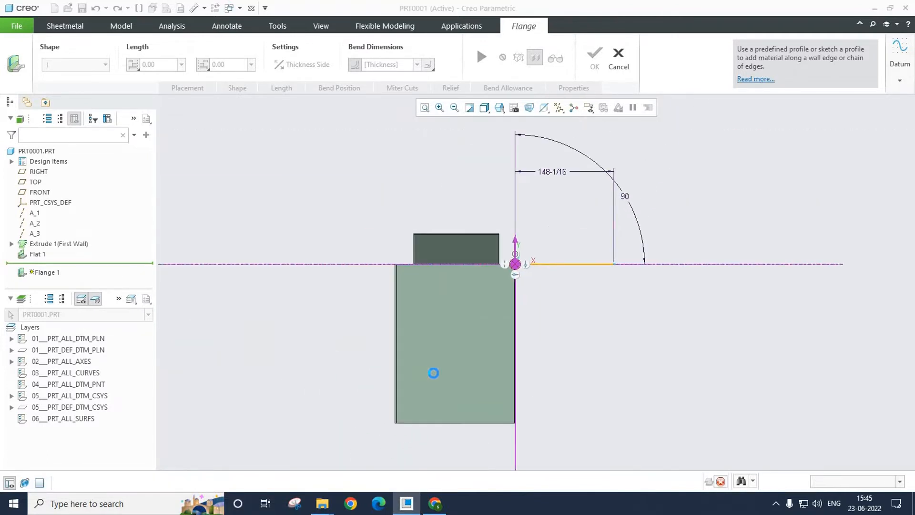
Step: Leave the flange's profile sketch and accept the redefined flange
mouse_move(574, 342)
left_mouse_down()
mouse_move(579, 305)
mouse_move(559, 243)
left_mouse_up()
left_click(827, 47)
left_click(596, 56)
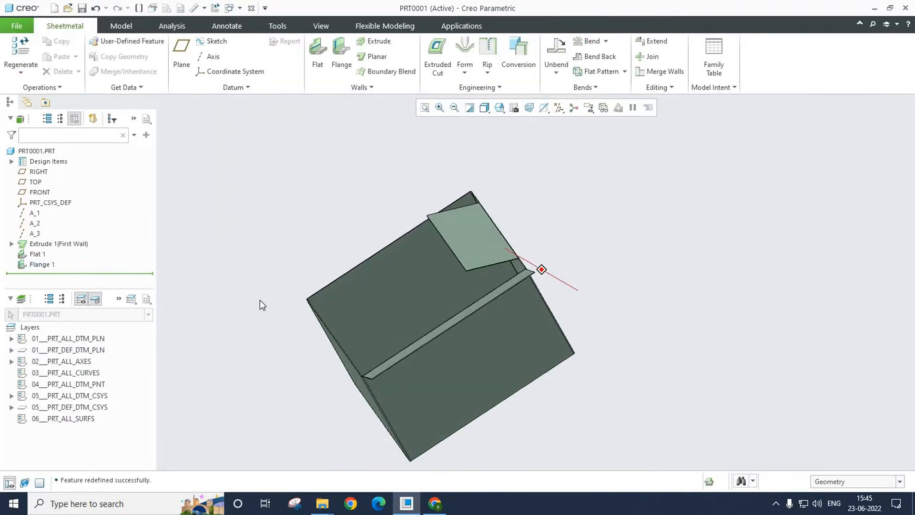
Step: Redefine the flat wall and open the sketch of its rectangular shape
left_click(31, 263)
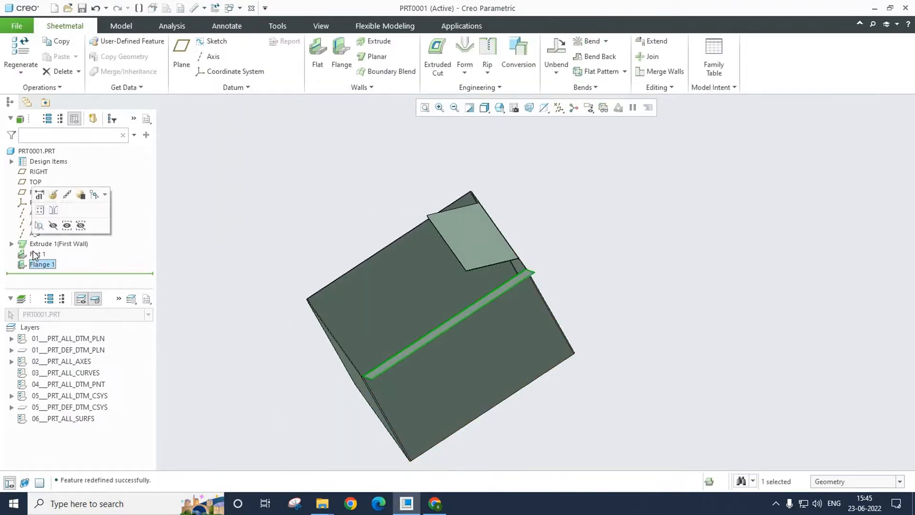
left_click(35, 254)
left_click(43, 178)
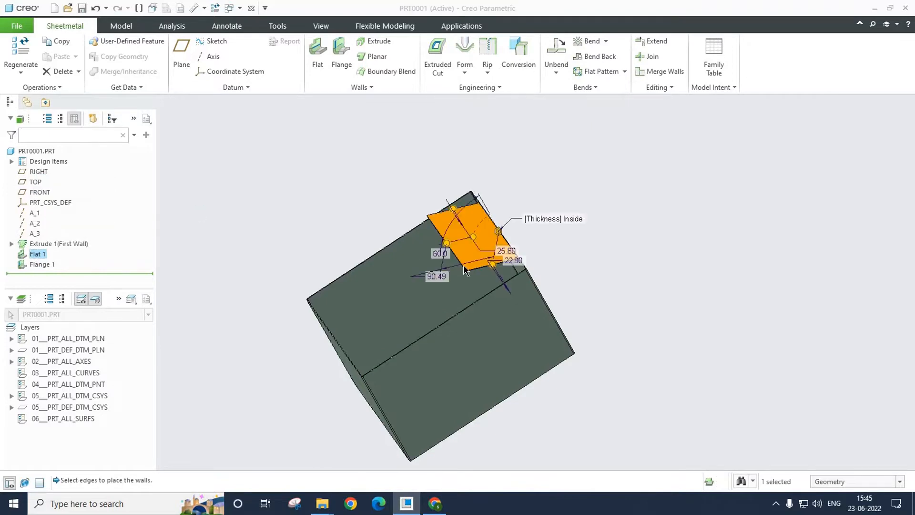
left_click(237, 87)
left_click(250, 130)
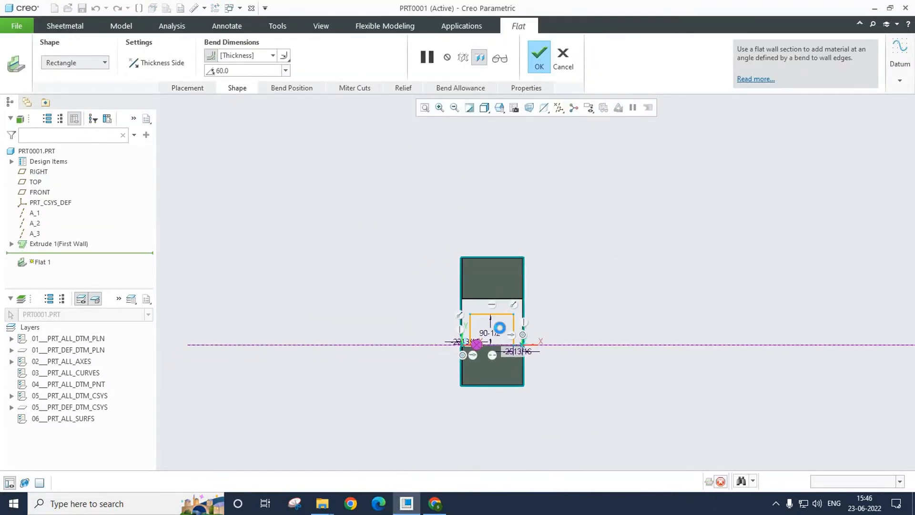
scroll(528, 262, "up", 4)
Step: Replace the sketch's horizontal top line with an irregular zigzag chain of lines joining the two vertical side lines
left_click(528, 230)
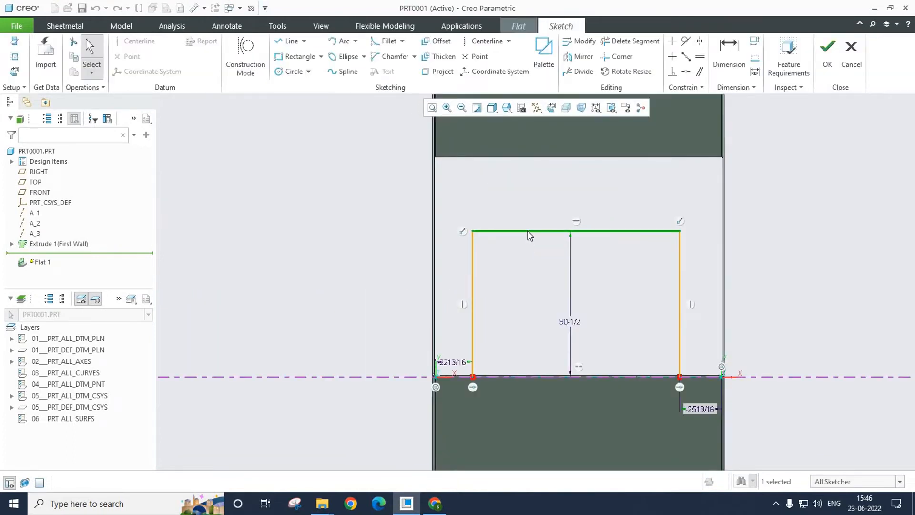
key("Delete")
left_click(290, 41)
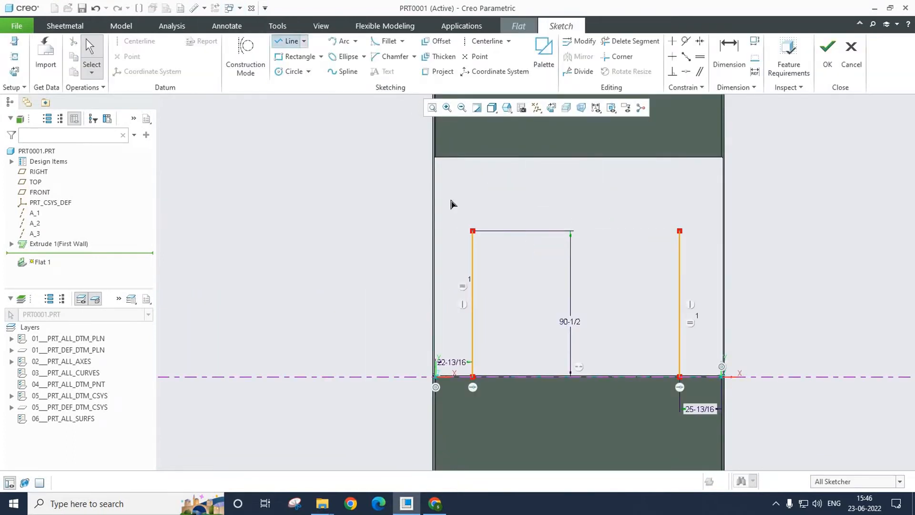
left_click(472, 231)
left_click(329, 164)
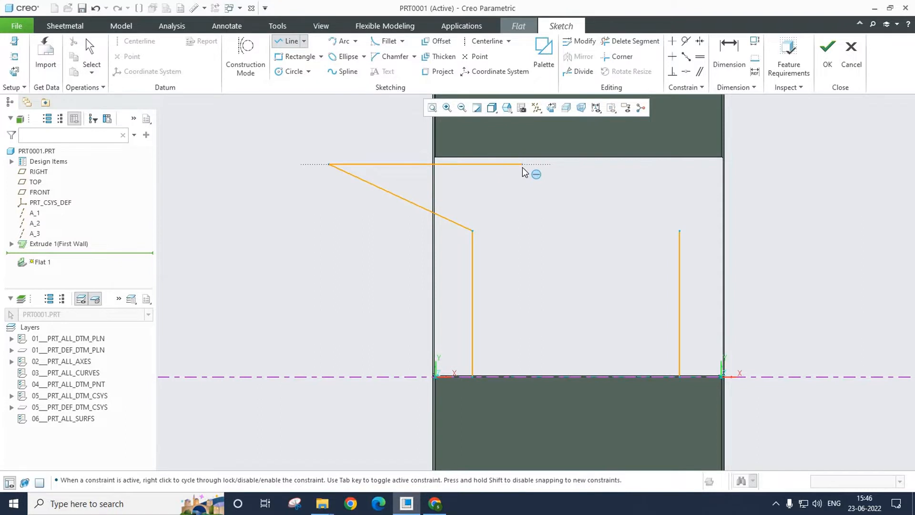
left_click(610, 205)
left_click(838, 136)
left_click(680, 231)
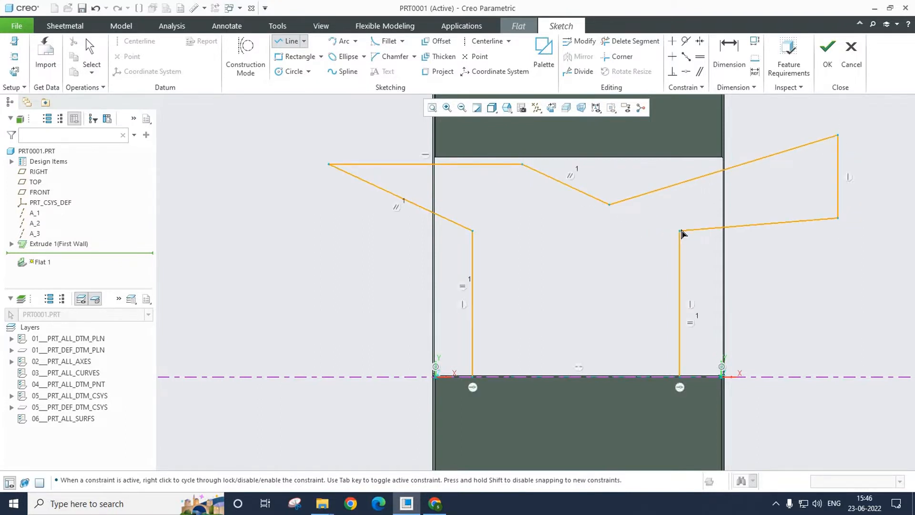
Step: Finish the custom wall sketch and accept the flat wall with its User Defined shape
left_click(828, 48)
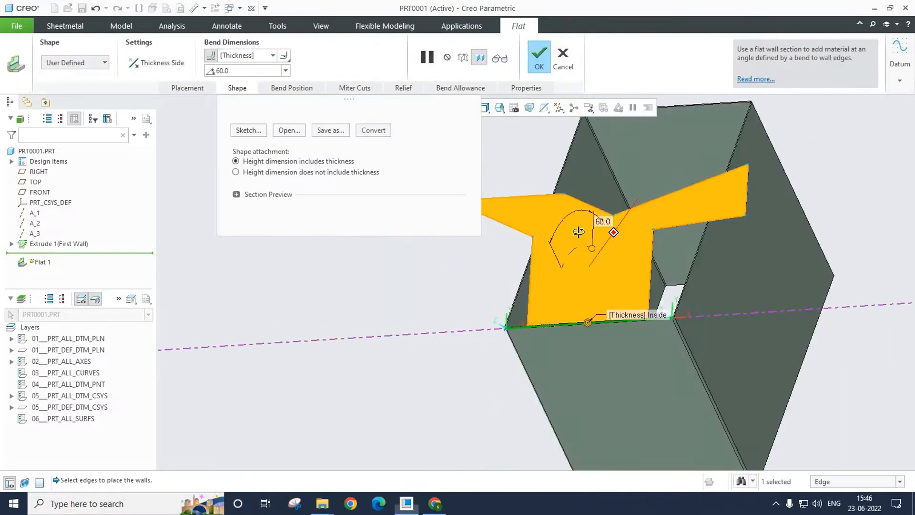
middle_click_drag(583, 233, 540, 226)
left_click(539, 57)
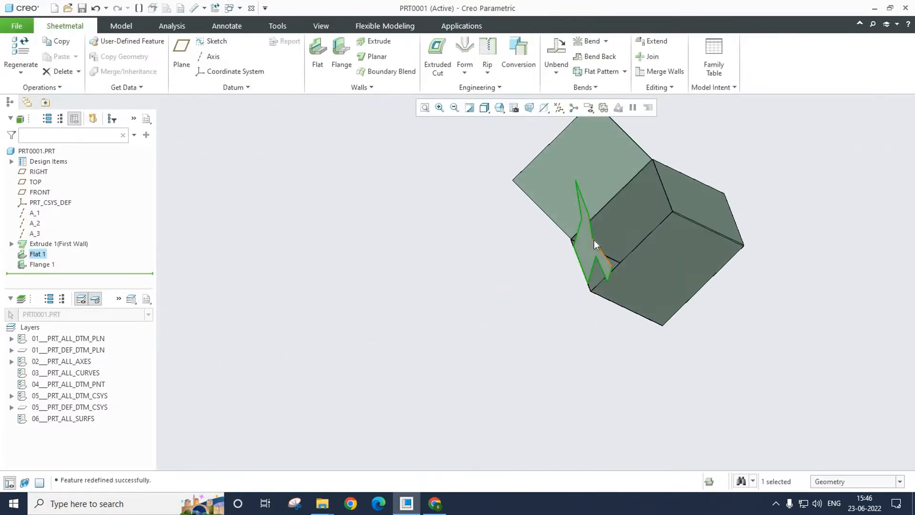
Step: Redefine the custom-shaped flat wall so that its bend angle is 24 degrees, and accept it
mouse_move(582, 250)
middle_mouse_down()
mouse_move(544, 205)
mouse_move(566, 239)
middle_mouse_up()
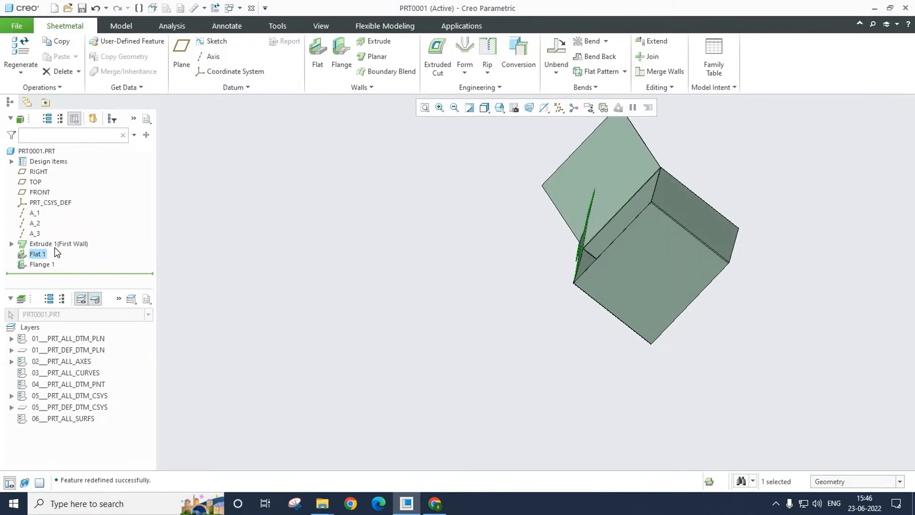
right_click(38, 257)
left_click(63, 202)
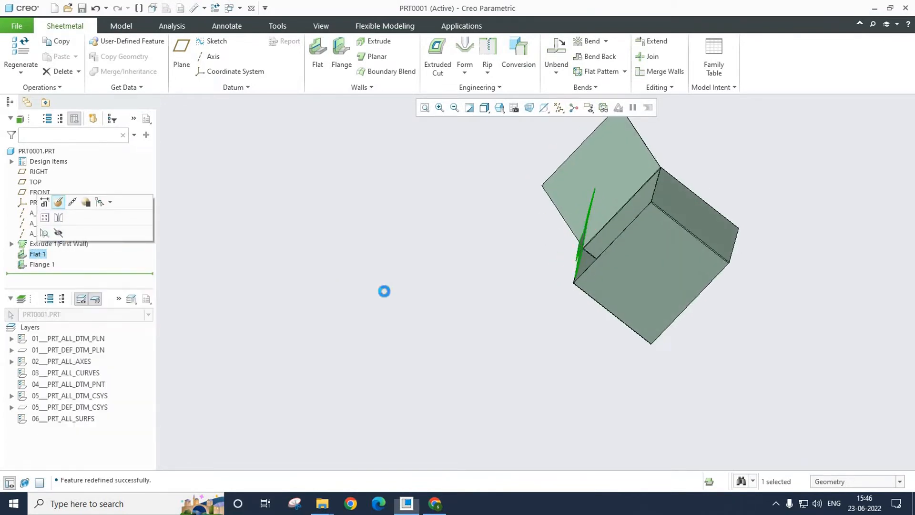
left_click_drag(512, 239, 558, 236)
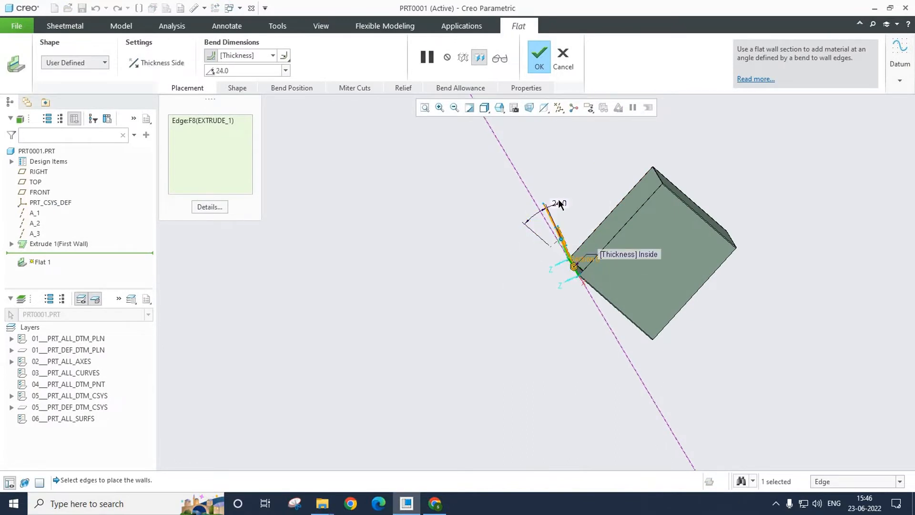
left_click(541, 57)
middle_click_drag(497, 311, 491, 413)
left_click(496, 174)
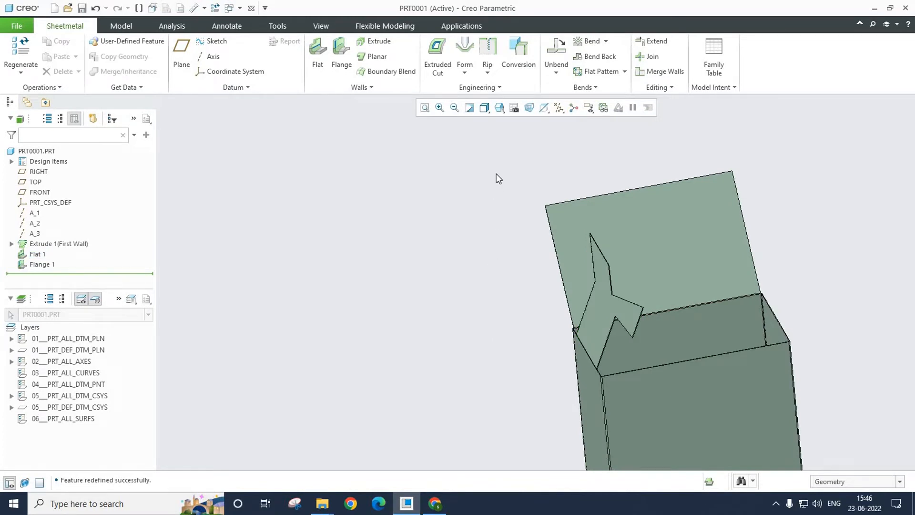
Step: Create an offset wall from the custom-shaped flat wall's surface at a distance of 200.70, outward from the box
left_click(371, 88)
left_click(368, 98)
left_click(602, 305)
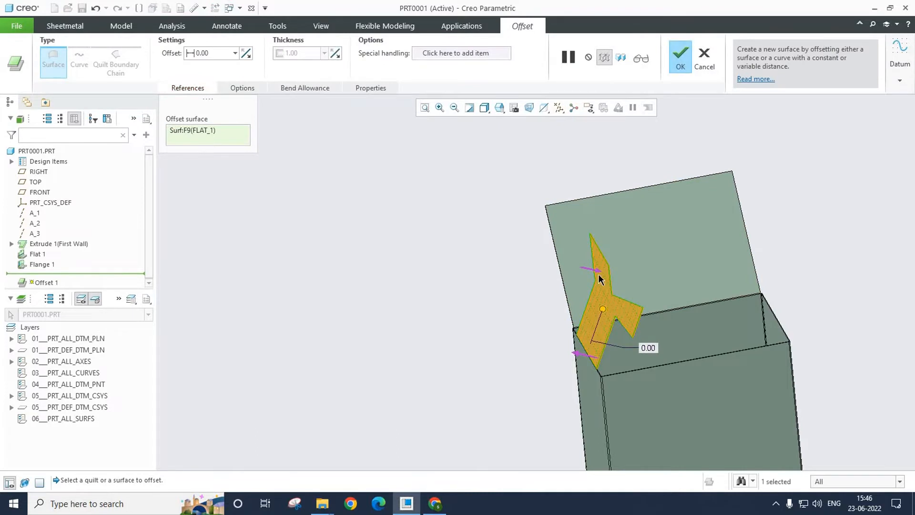
left_click_drag(533, 315, 496, 288)
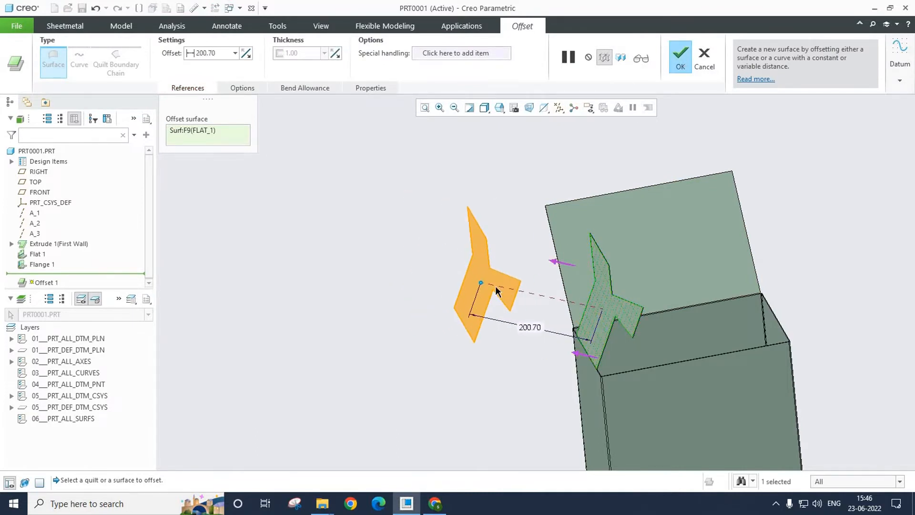
left_click(681, 61)
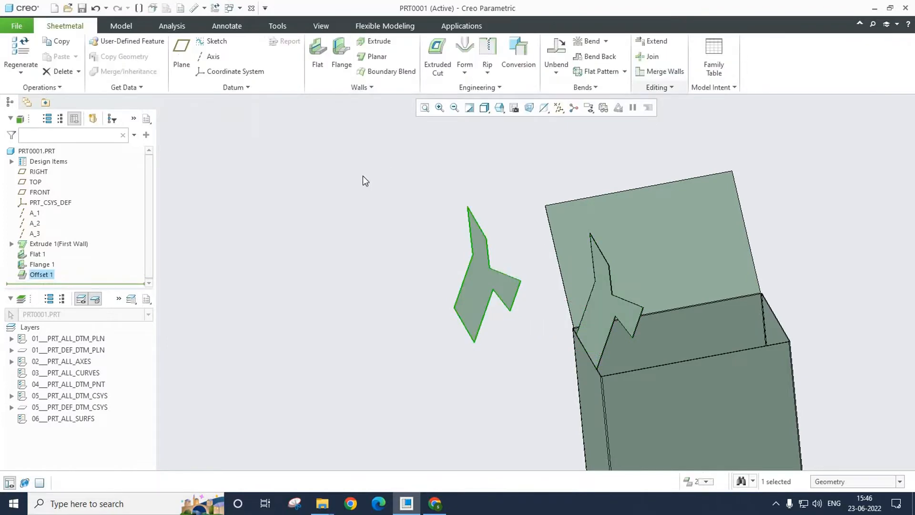
Step: Start a Boundary Blend using the flat wall's edge at the box and the matching edge of the offset wall as first-direction chains
left_click(399, 76)
mouse_move(477, 360)
middle_mouse_down()
mouse_move(486, 280)
mouse_move(455, 250)
mouse_move(464, 248)
middle_mouse_up()
scroll(453, 248, "down", 2)
left_click(428, 202)
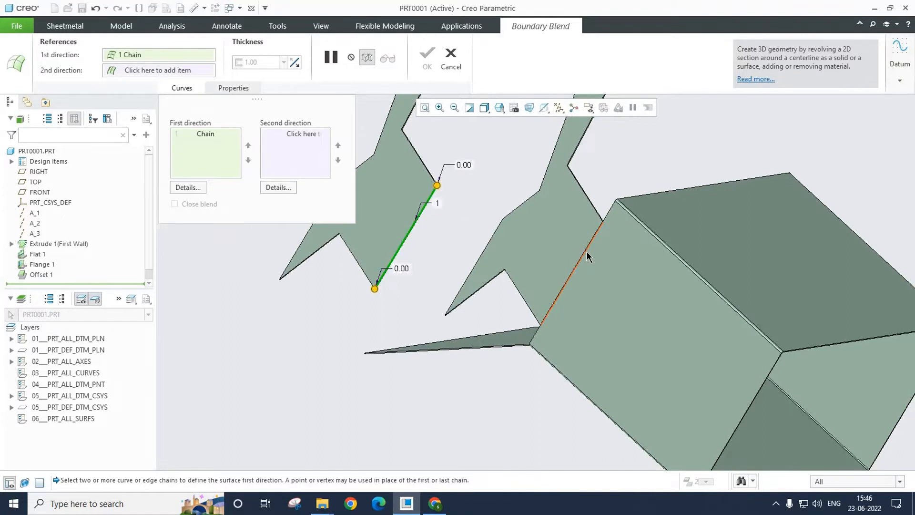
left_click(586, 251)
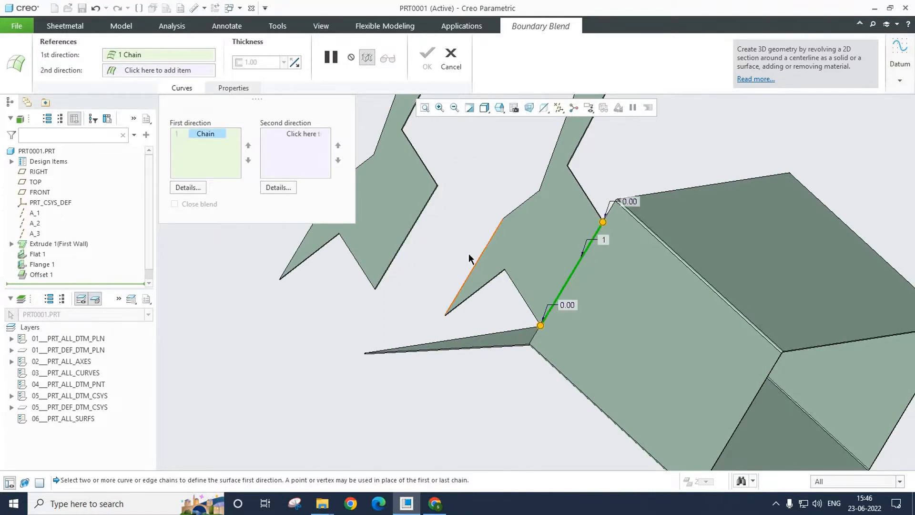
left_click(417, 221, "ctrl")
middle_click_drag(416, 221, 403, 340)
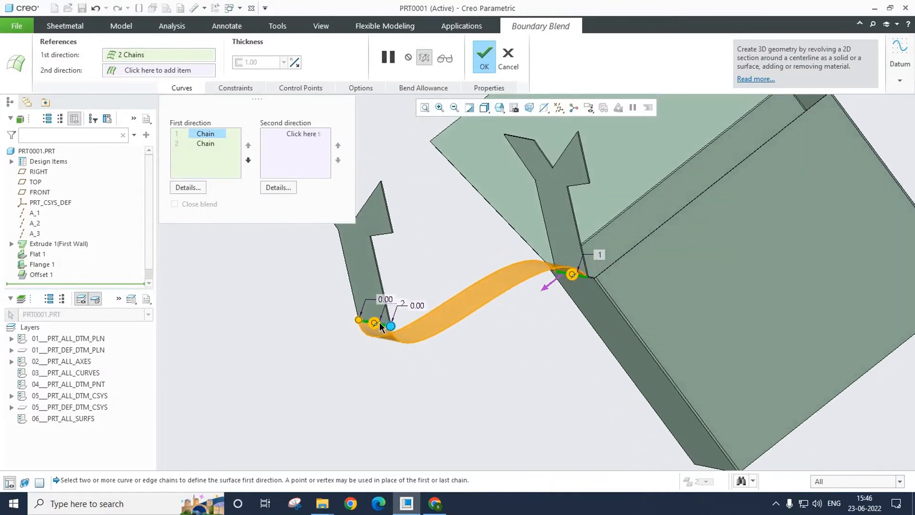
Step: Constrain the blend's first chain to Curvature and its last chain to Normal, and accept the blended wall
left_click(242, 88)
left_click(313, 135)
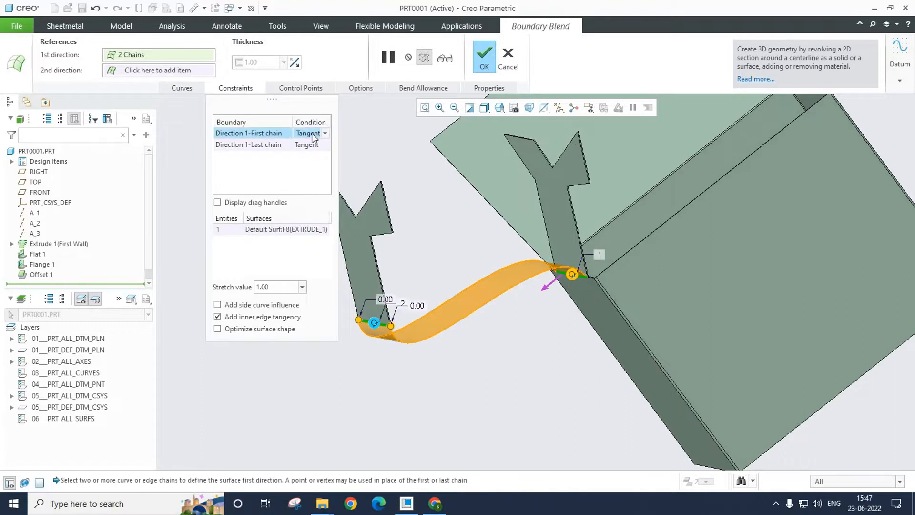
left_click(323, 133)
left_click(312, 164)
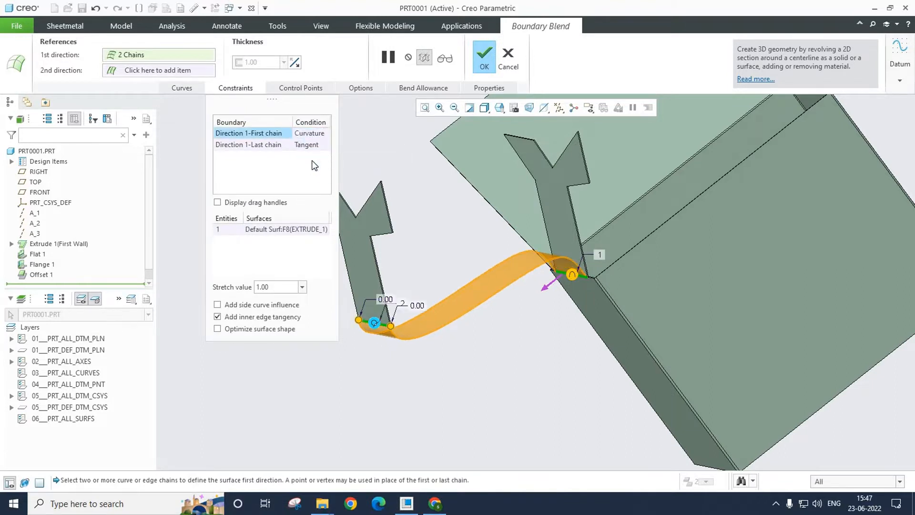
left_click(321, 145)
left_click(324, 145)
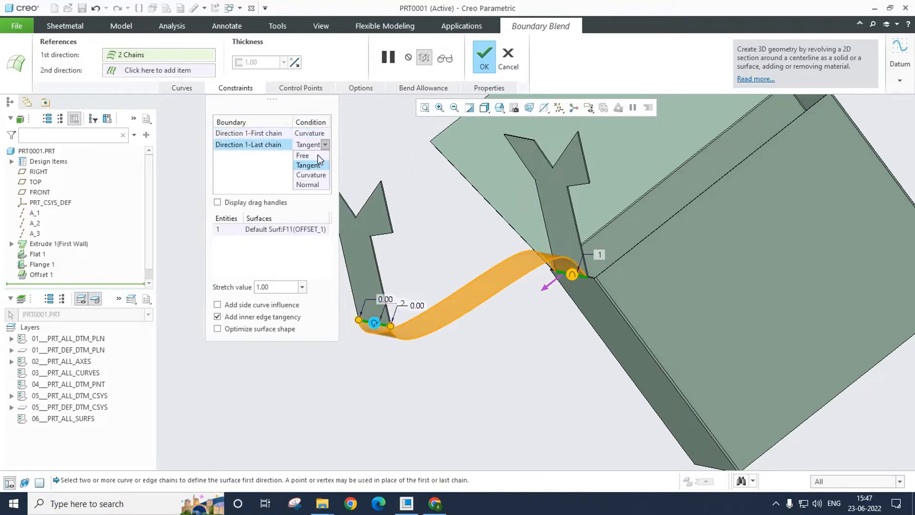
left_click(309, 184)
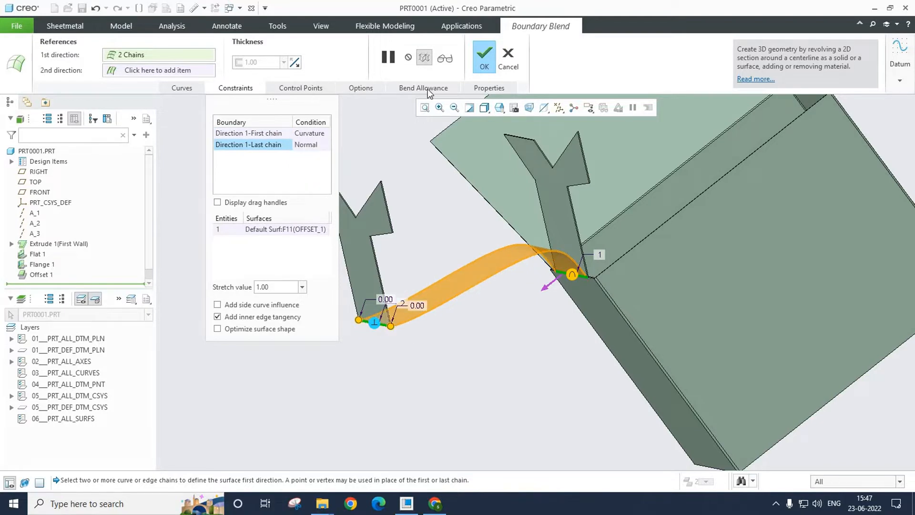
left_click(485, 66)
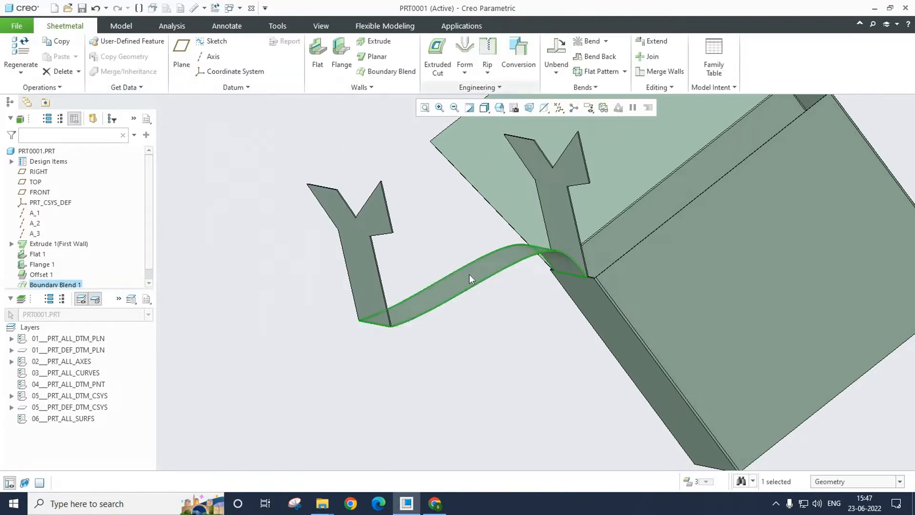
Step: Examine how the blended wall connects the box edge to the offset wall, and check the additional wall types
scroll(558, 286, "up", 5)
mouse_move(554, 256)
middle_mouse_down()
mouse_move(620, 173)
mouse_move(591, 250)
mouse_move(591, 213)
mouse_move(597, 219)
mouse_move(588, 219)
middle_mouse_up()
scroll(389, 328, "down", 2)
scroll(474, 306, "down", 2)
mouse_move(491, 282)
middle_mouse_down()
mouse_move(458, 335)
mouse_move(374, 327)
middle_mouse_up()
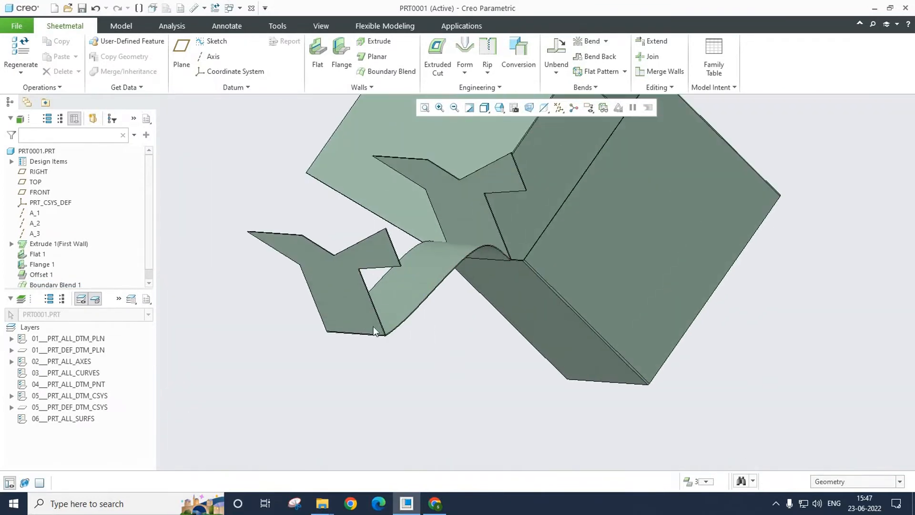
left_click(362, 88)
left_click(456, 378)
Step: Add a Twist wall to the free edge of the box's flange, stretching its length outward, and accept it
scroll(454, 372, "down", 5)
scroll(506, 265, "up", 2)
mouse_move(415, 337)
middle_mouse_down()
mouse_move(339, 257)
mouse_move(327, 316)
mouse_move(384, 107)
middle_mouse_up()
left_click(363, 88)
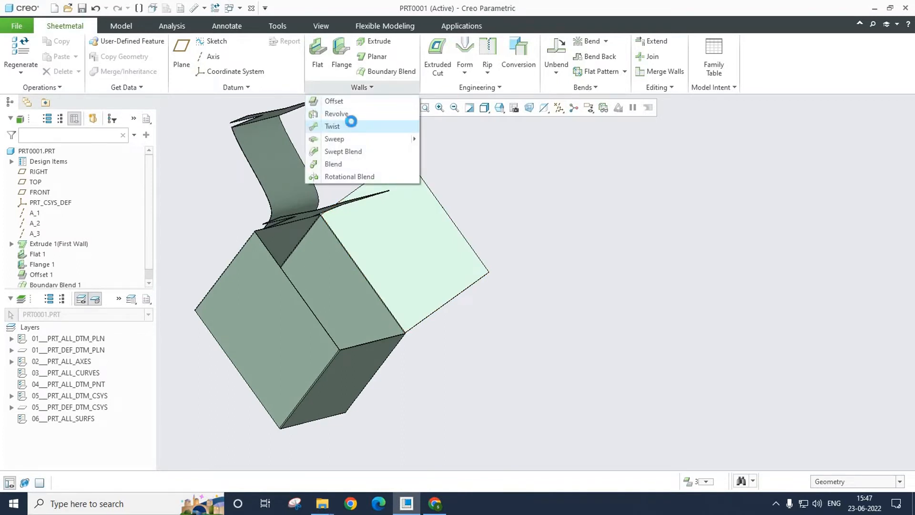
left_click(352, 126)
left_click(454, 226)
middle_click_drag(471, 259, 552, 296)
left_click_drag(552, 296, 596, 310)
left_click(563, 70)
mouse_move(519, 247)
middle_mouse_down()
mouse_move(536, 235)
mouse_move(555, 238)
mouse_move(542, 238)
mouse_move(525, 275)
mouse_move(533, 270)
mouse_move(505, 296)
mouse_move(513, 317)
middle_mouse_up()
scroll(525, 274, "up", 2)
scroll(445, 178, "down", 4)
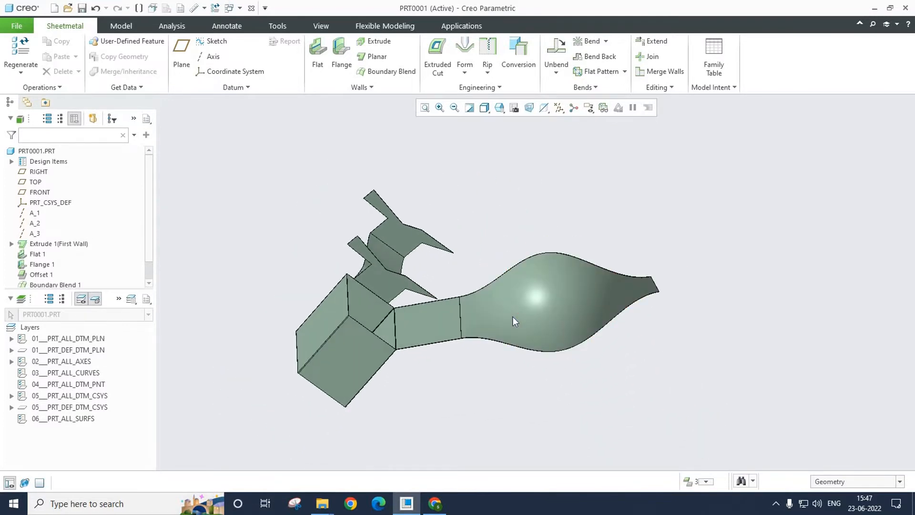
scroll(54, 259, "down", 1)
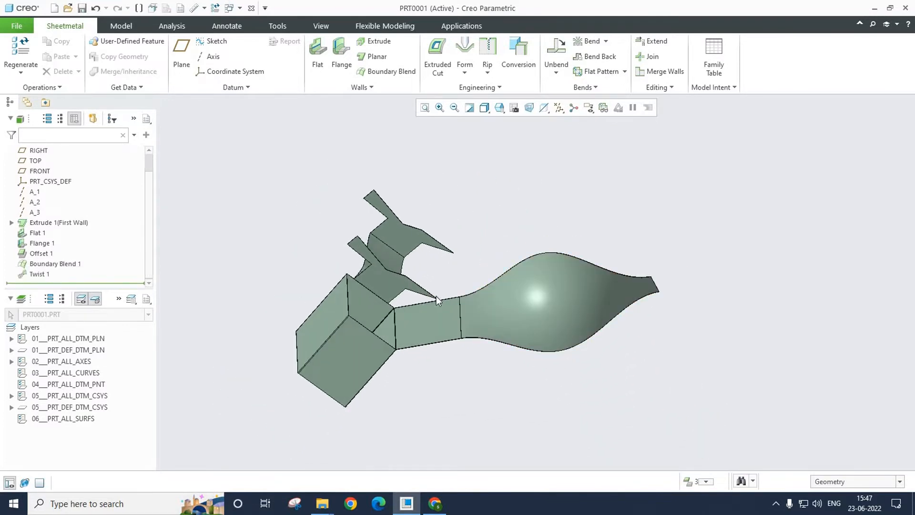
Step: Add a rectangular flat wall about 148 long to the end edge of the twist wall
left_click(562, 310)
left_click(674, 247)
scroll(674, 247, "down", 5)
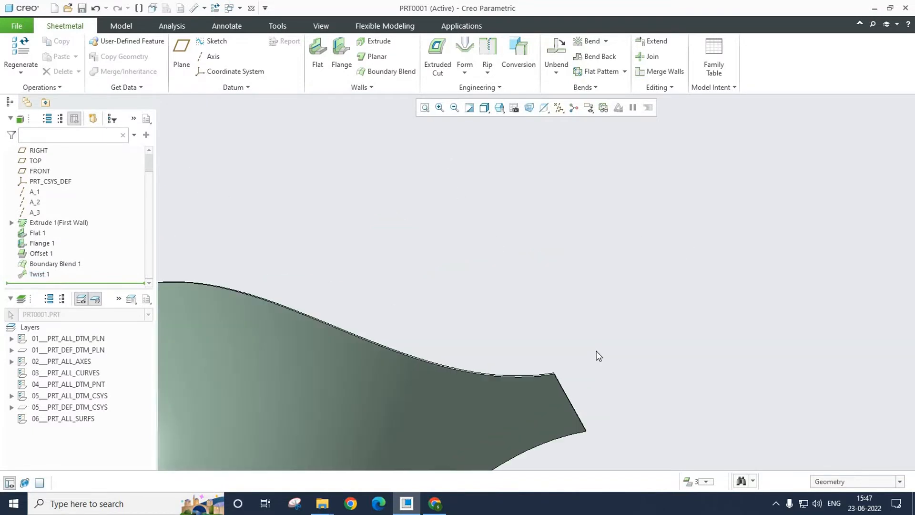
left_click(327, 62)
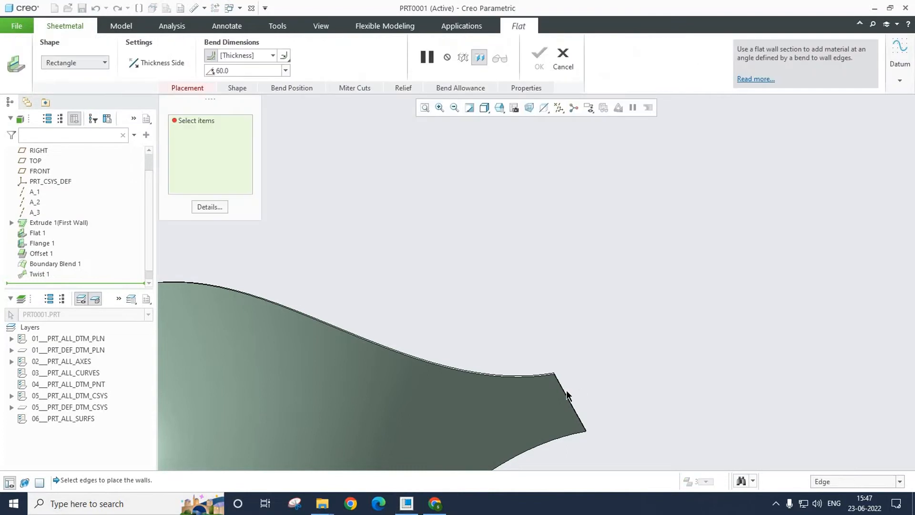
left_click(564, 390)
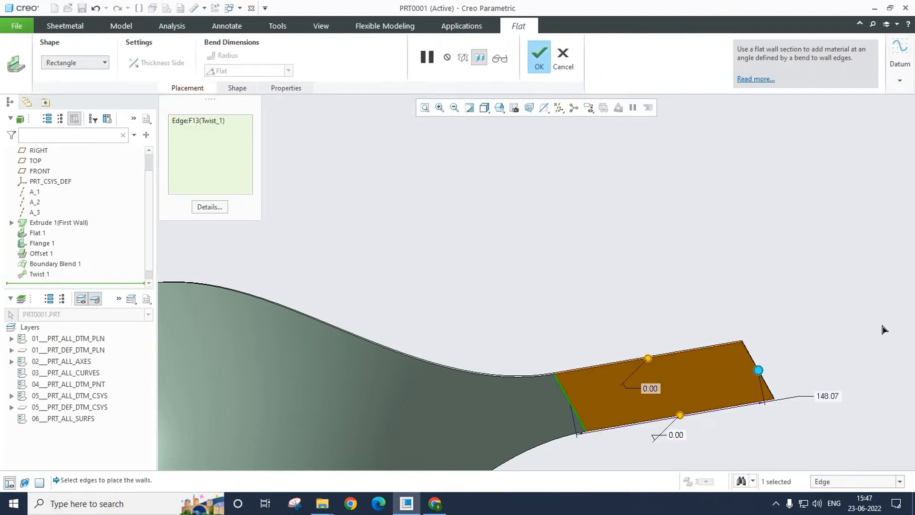
left_click(541, 56)
scroll(483, 270, "up", 6)
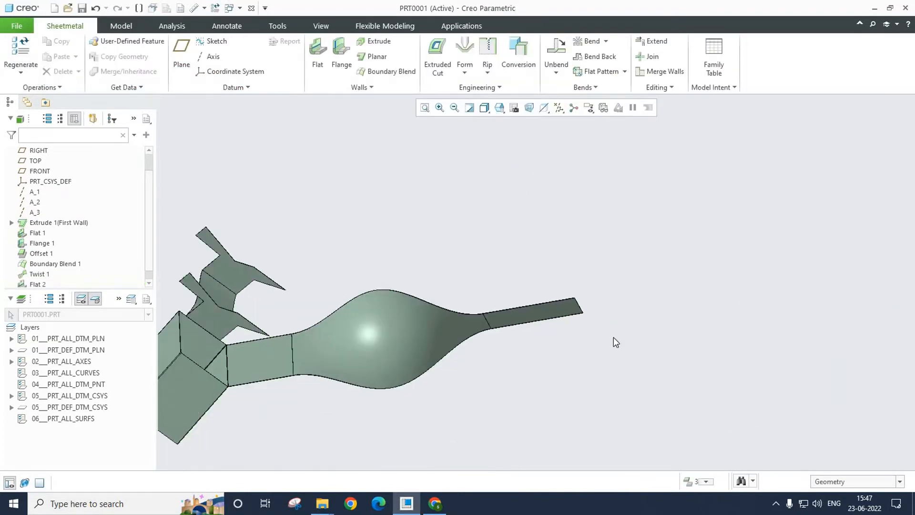
scroll(610, 335, "down", 4)
mouse_move(474, 262)
middle_mouse_down()
mouse_move(431, 304)
mouse_move(425, 210)
mouse_move(454, 97)
middle_mouse_up()
scroll(465, 74, "down", 1)
left_click(462, 73)
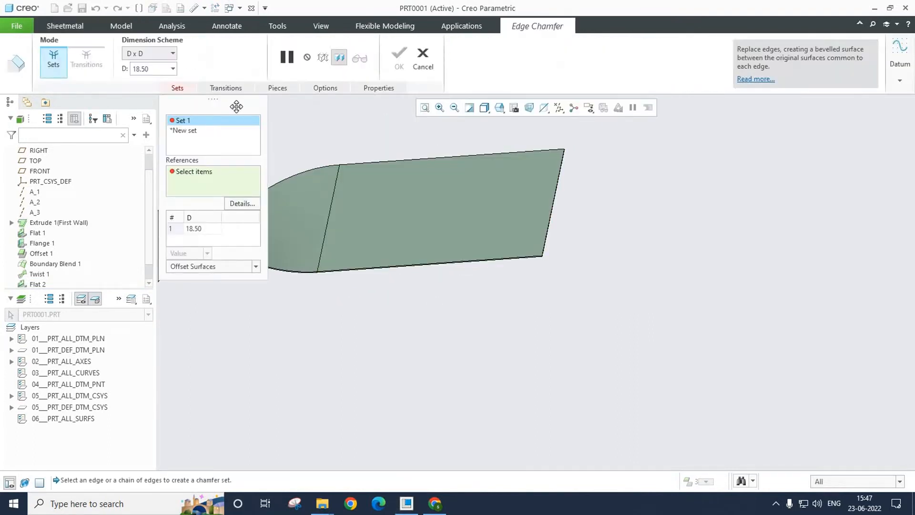
left_click(422, 57)
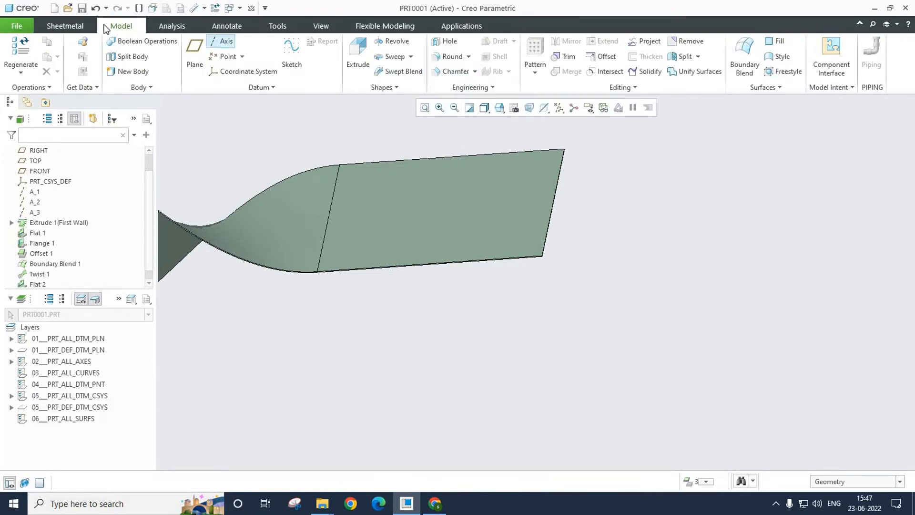
scroll(484, 70, "up", 1)
Step: Start a Punch Form with the source model CLOSE_FLAT_LOUVER_FORM_MM and place it on the flat wall beyond the twist
left_click(465, 73)
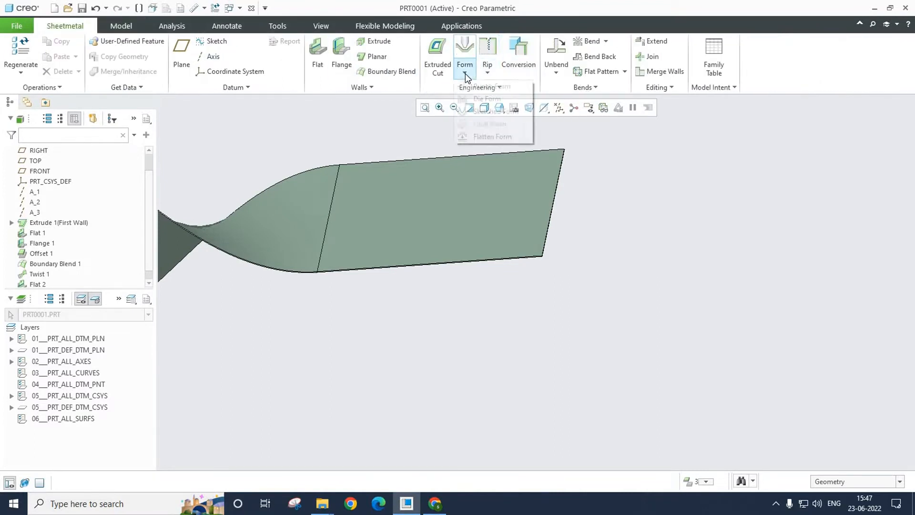
left_click(487, 86)
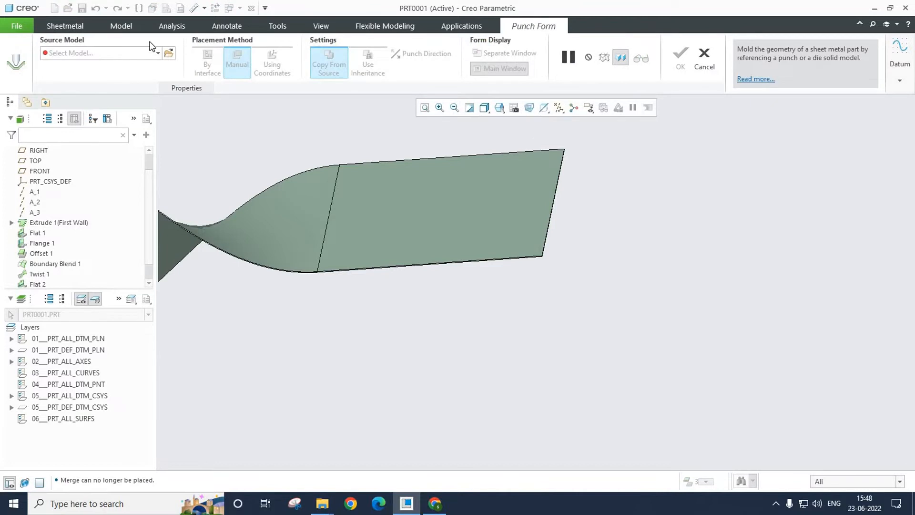
left_click(158, 53)
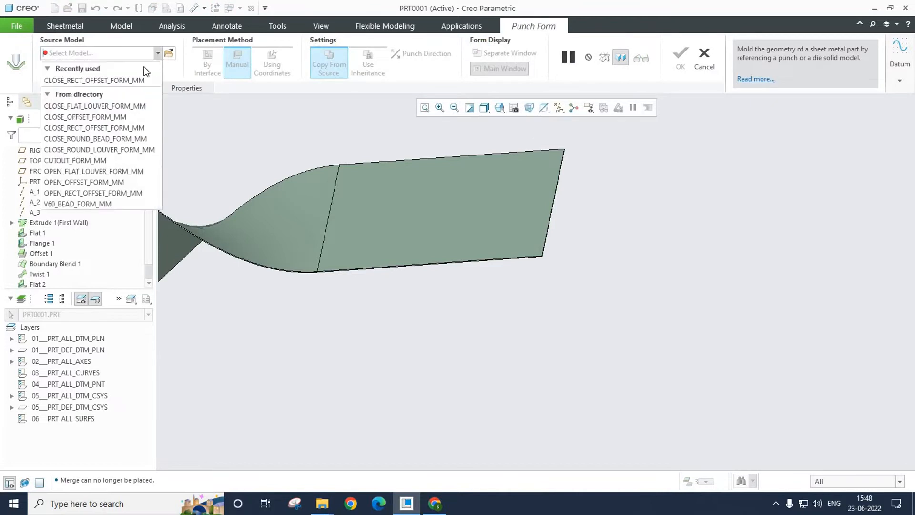
left_click(106, 107)
left_click(401, 199)
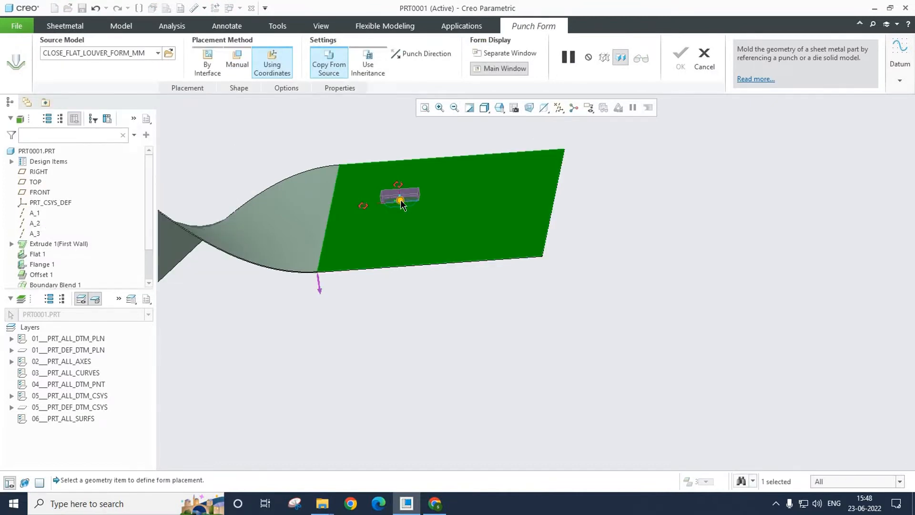
Step: Reference the louver's offsets to the flat wall's long edge and its edge at the twist, and accept the punch form
scroll(399, 205, "down", 1)
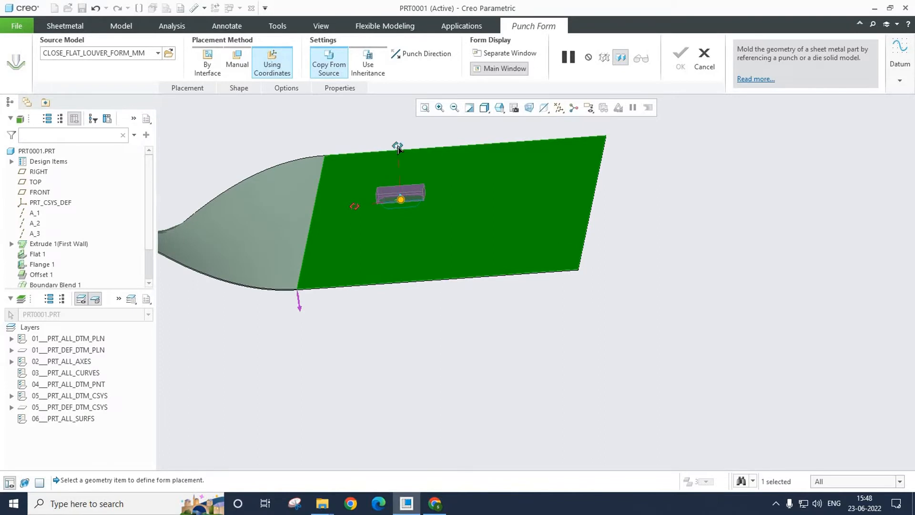
left_click(405, 151)
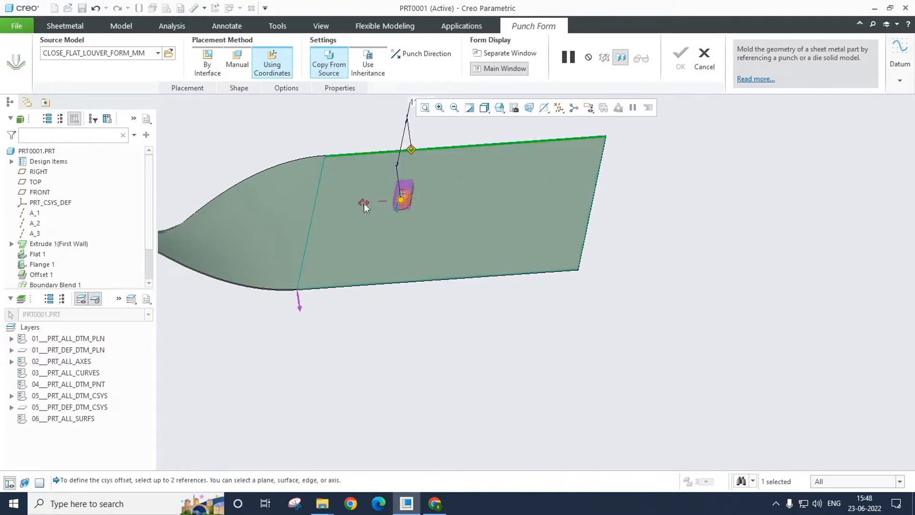
left_click(316, 205)
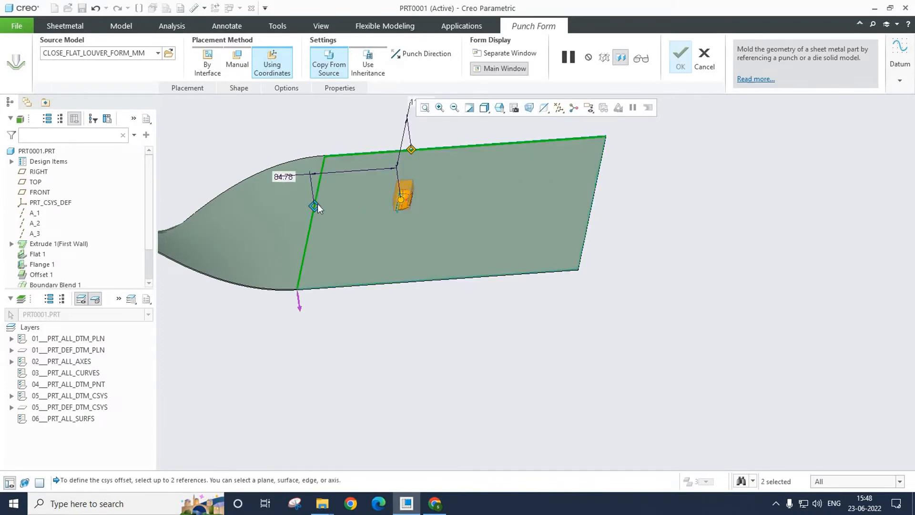
left_click(682, 58)
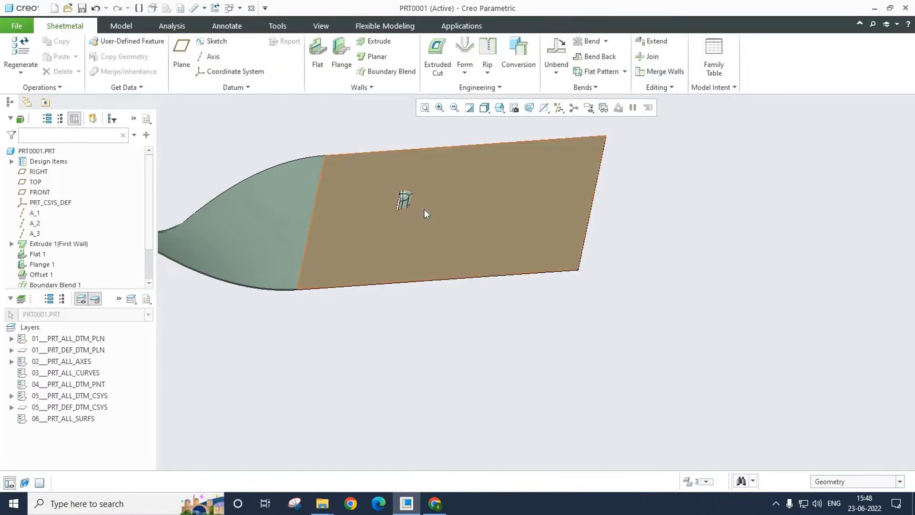
Step: Start a Die Form with the source model CLOSE_FLAT_LOUVER_DIE_FORM_MM and place it on the flat wall beside the punched louver
left_click(465, 72)
left_click(480, 100)
left_click(134, 54)
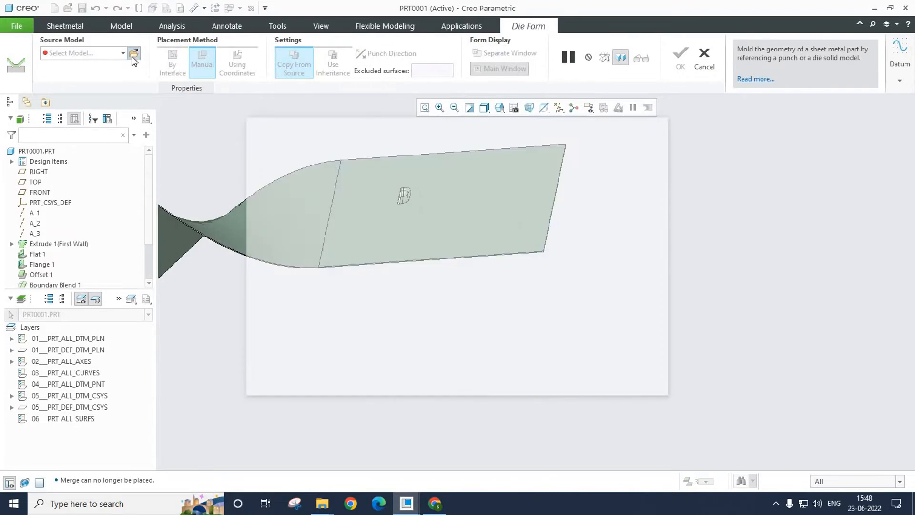
left_click(628, 395)
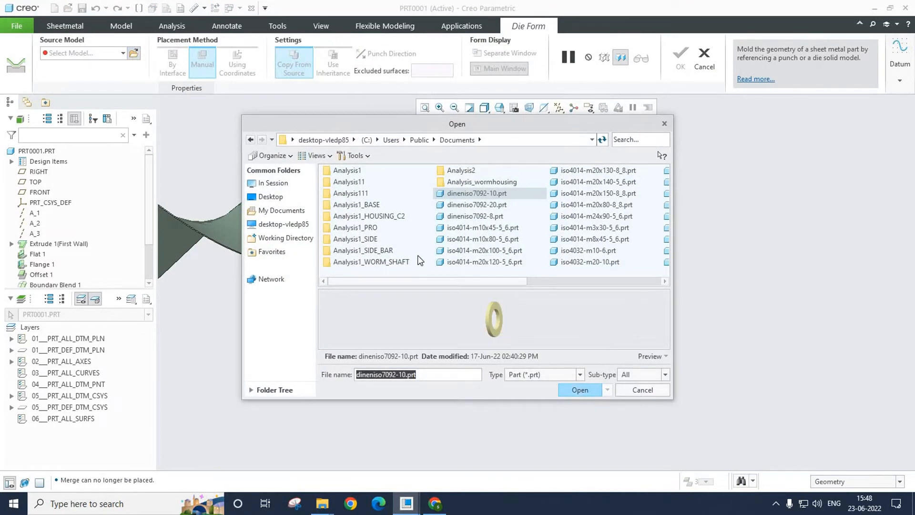
left_click(123, 54)
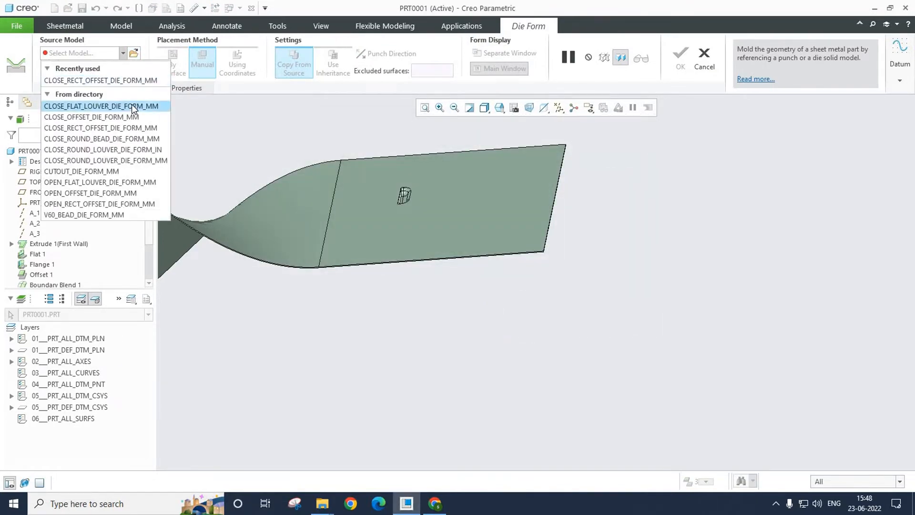
left_click(132, 104)
left_click(397, 235)
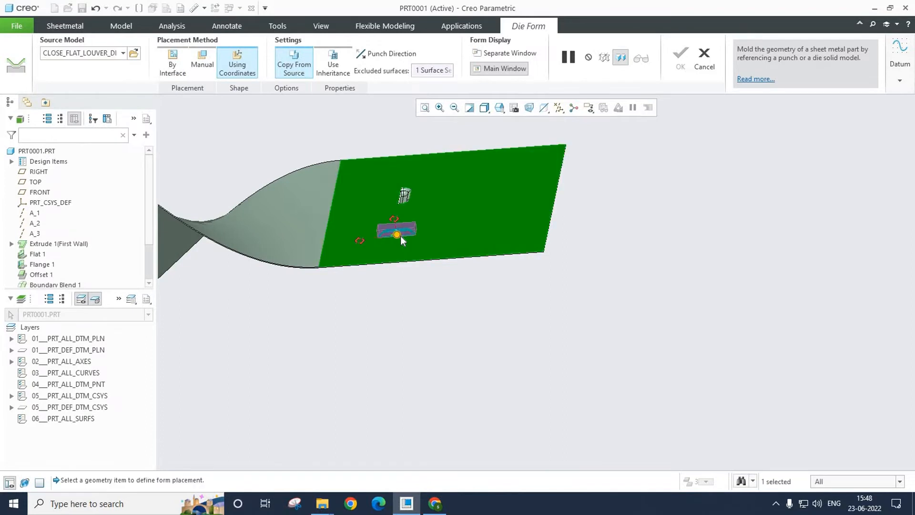
Step: Reference the die louver's offsets to the flat wall's edge at the twist and its nearer long edge, and accept the die form
left_click_drag(359, 241, 324, 240)
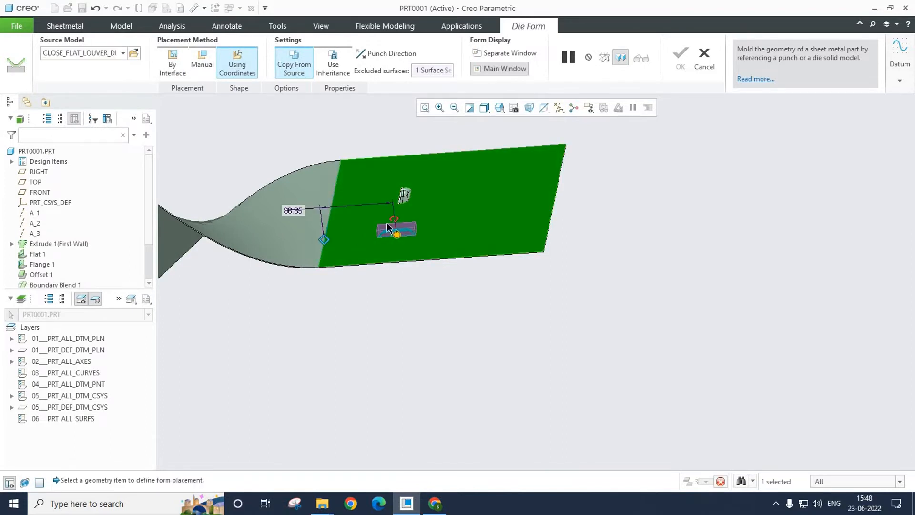
left_click_drag(392, 220, 401, 262)
left_click(685, 65)
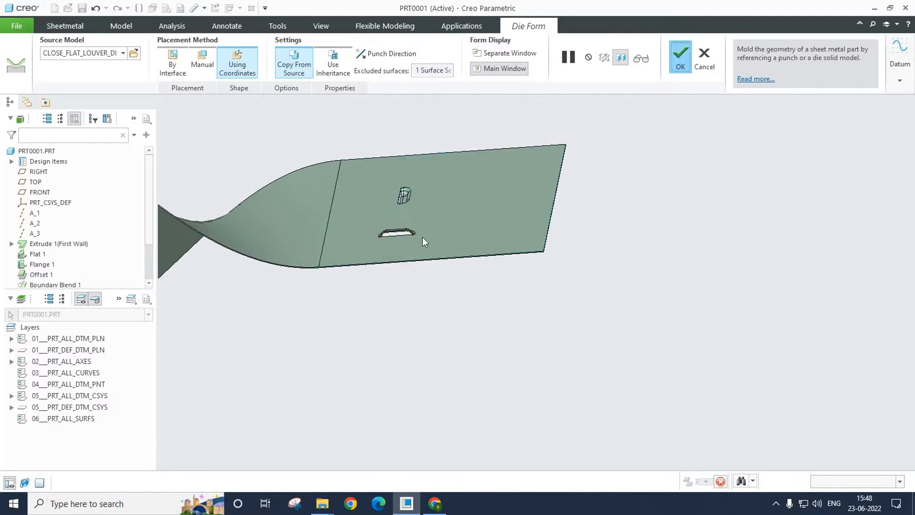
Step: Start a punch-type Sketched Form on the flat wall and sketch a rectangle between the two louvers and the wall's free end
scroll(402, 230, "down", 5)
middle_click_drag(402, 229, 383, 184)
scroll(385, 188, "up", 2)
mouse_move(429, 265)
middle_mouse_down()
mouse_move(422, 285)
mouse_move(440, 257)
mouse_move(444, 268)
middle_mouse_up()
scroll(420, 276, "up", 3)
left_click(465, 72)
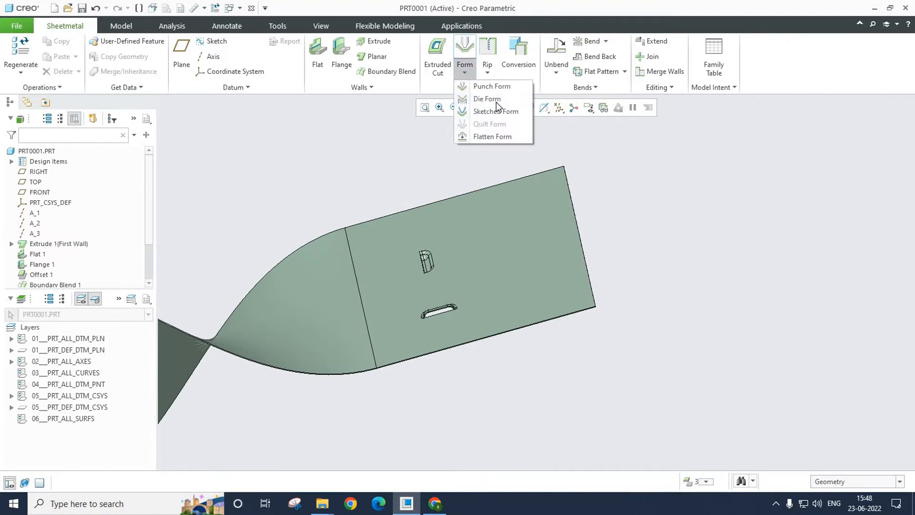
left_click(495, 111)
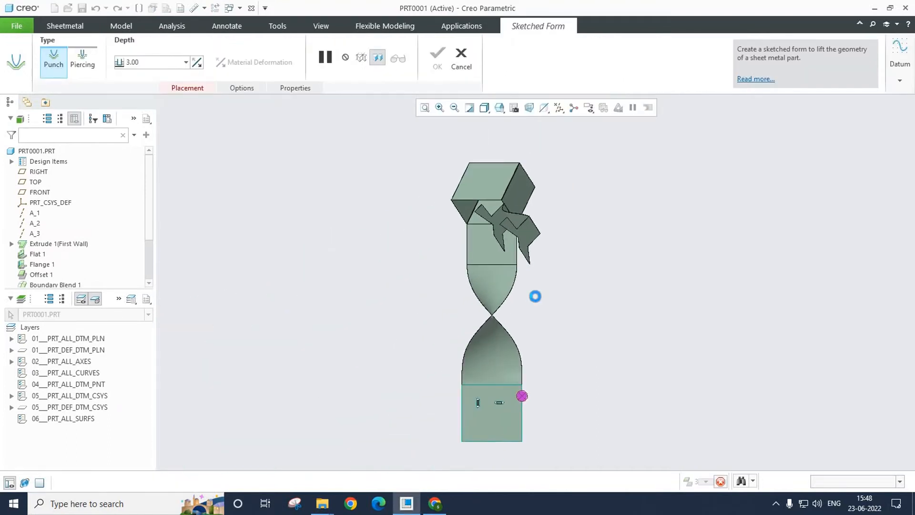
left_click(517, 405)
scroll(520, 399, "up", 4)
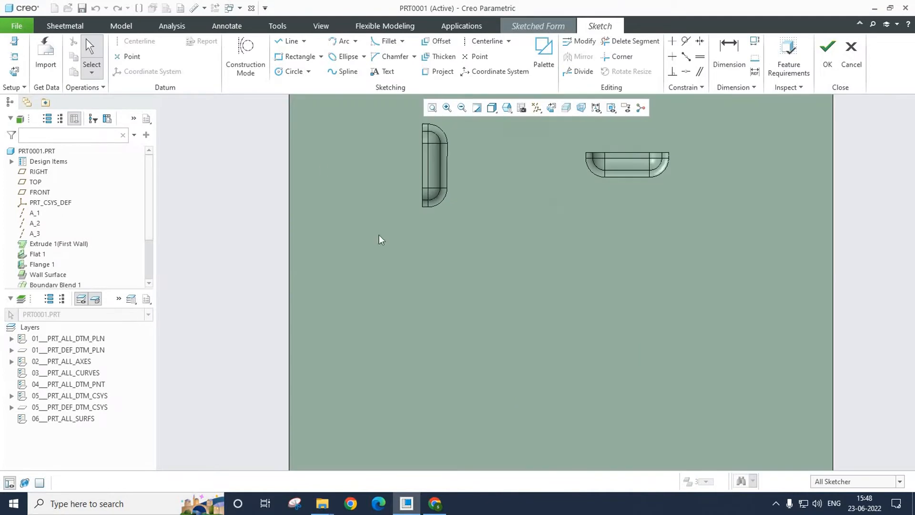
left_click(297, 59)
left_click(659, 360)
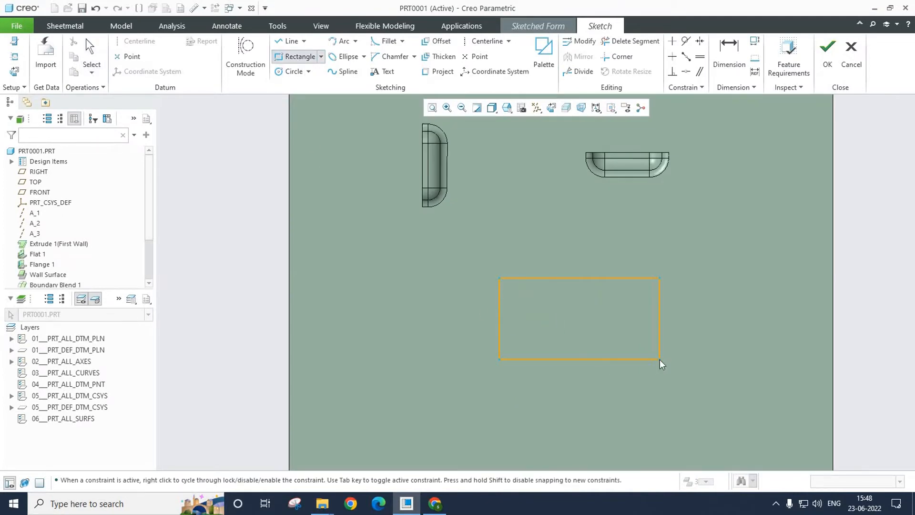
middle_click(659, 358)
left_click(833, 66)
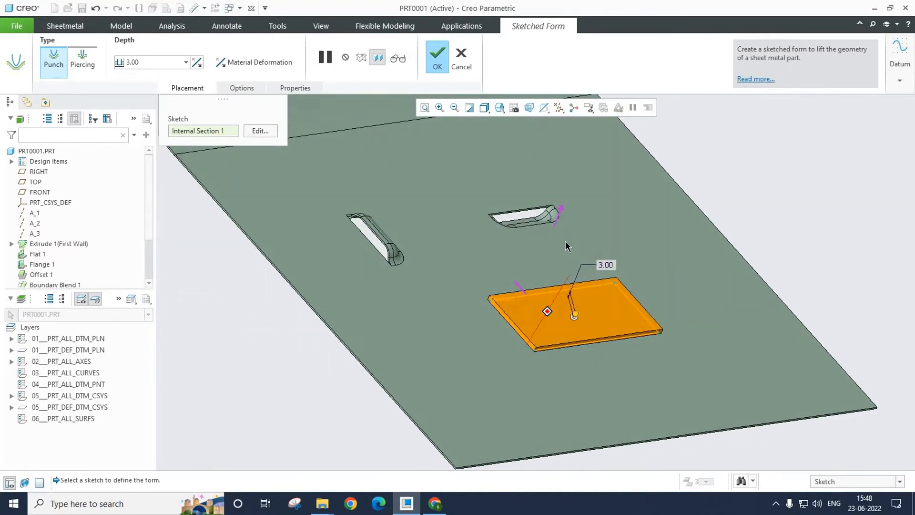
Step: Try the reversed direction for the sketched form, restore it, and stretch the form's depth to about 29.9
left_click(560, 207)
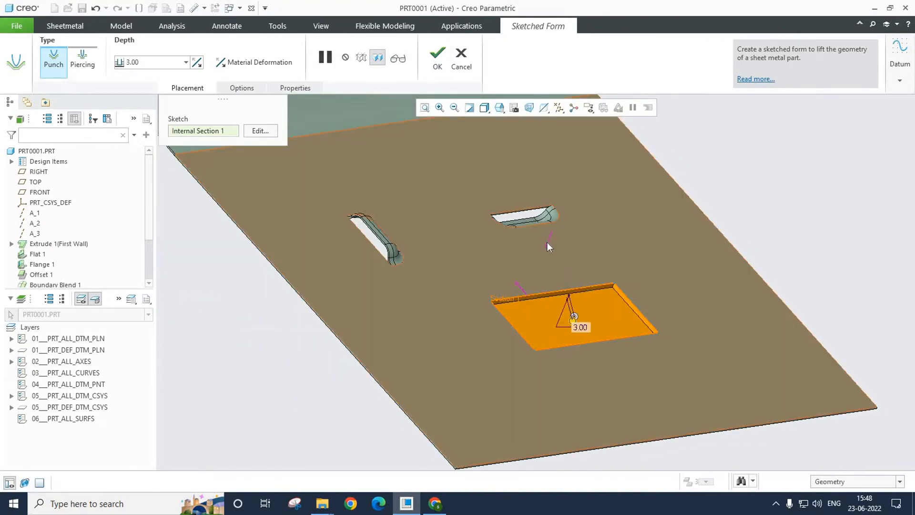
left_click(548, 241)
left_click_drag(576, 314, 591, 275)
scroll(573, 318, "up", 4)
scroll(580, 300, "down", 4)
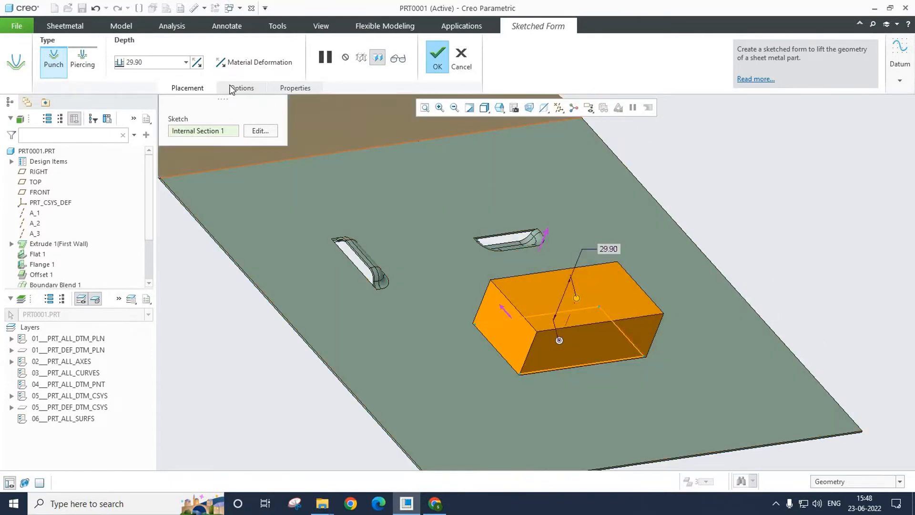
Step: Enable rounding of the form's nonplacement and placement edges, and turn on trimming the edges of the sheared form
left_click(241, 89)
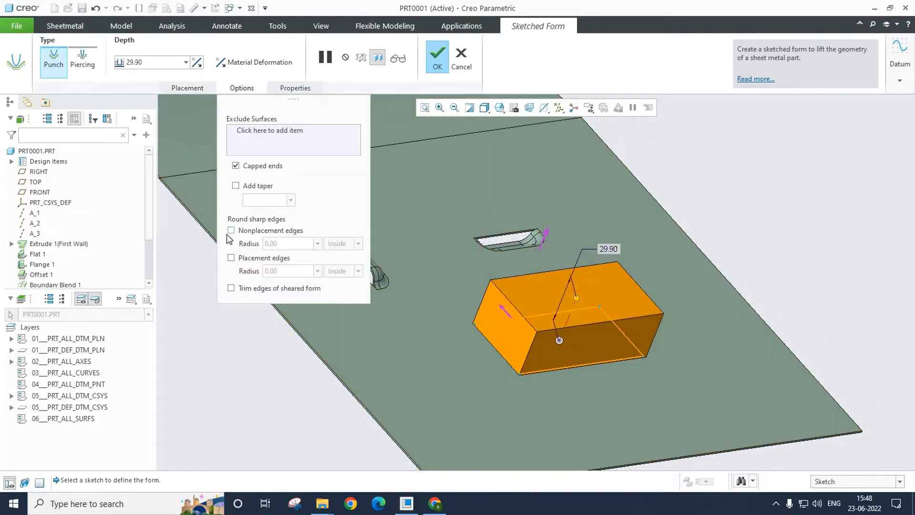
left_click(232, 231)
left_click(232, 258)
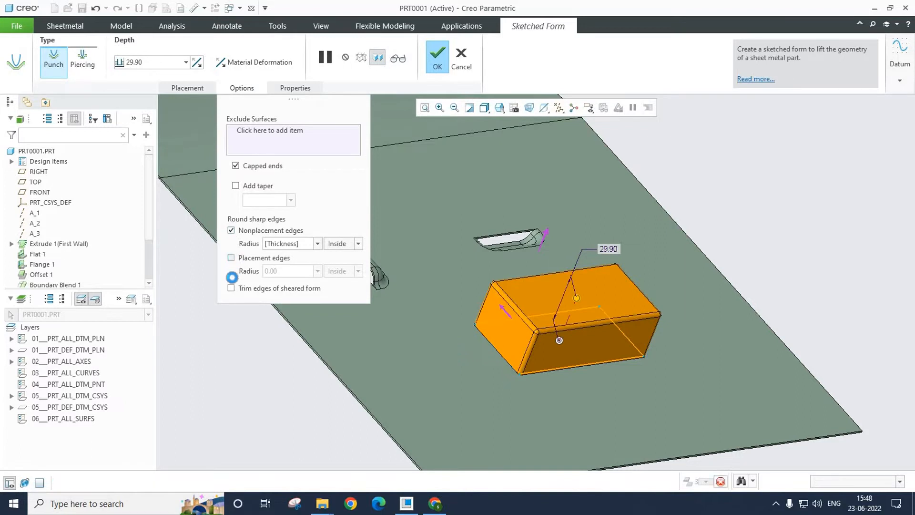
left_click(231, 289)
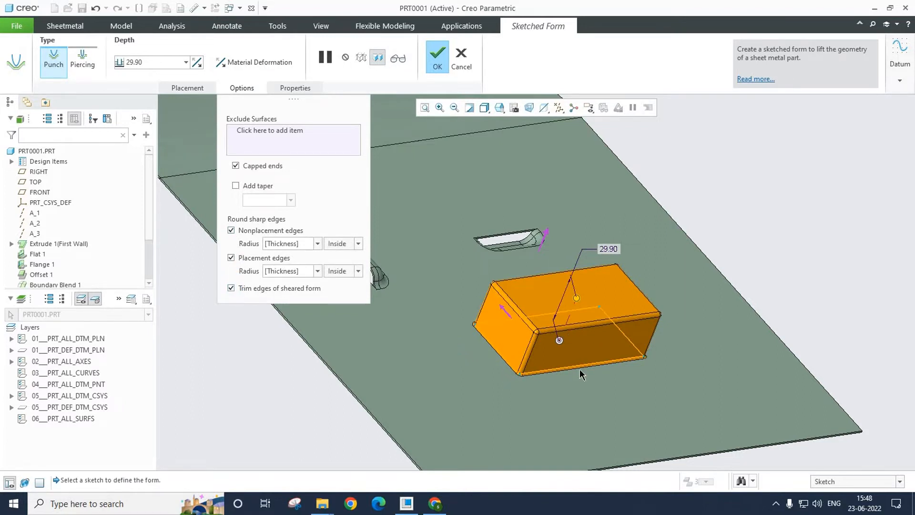
scroll(580, 374, "up", 2)
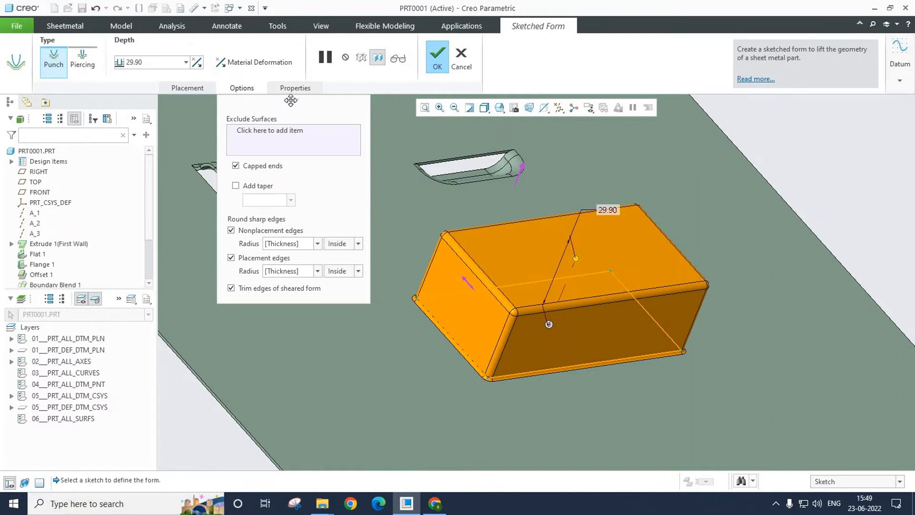
Step: Exclude the sketched form's long side face and an adjacent end face from the form
left_click(306, 141)
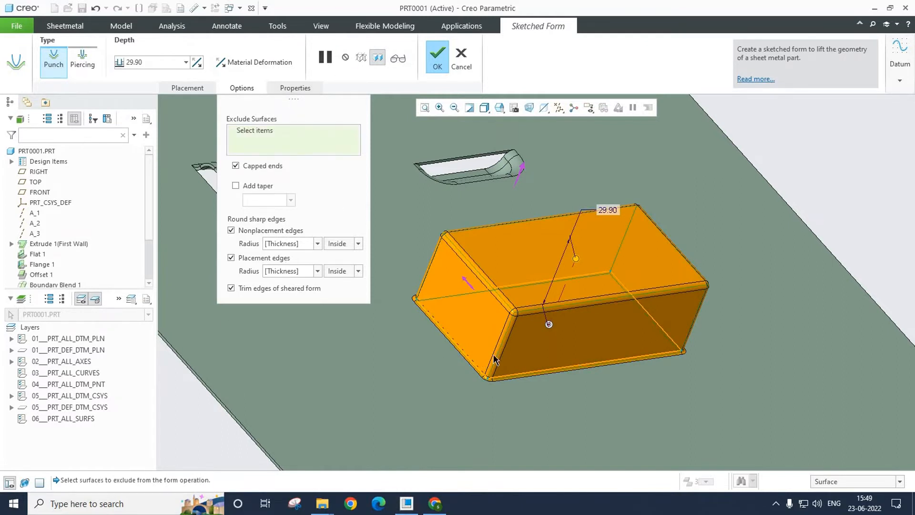
left_click(473, 368)
left_click(533, 376)
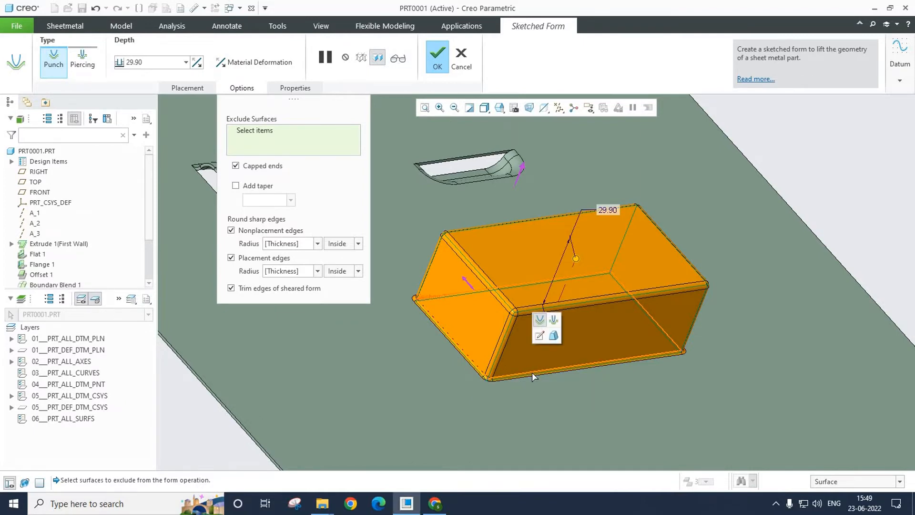
middle_click_drag(546, 370, 722, 358)
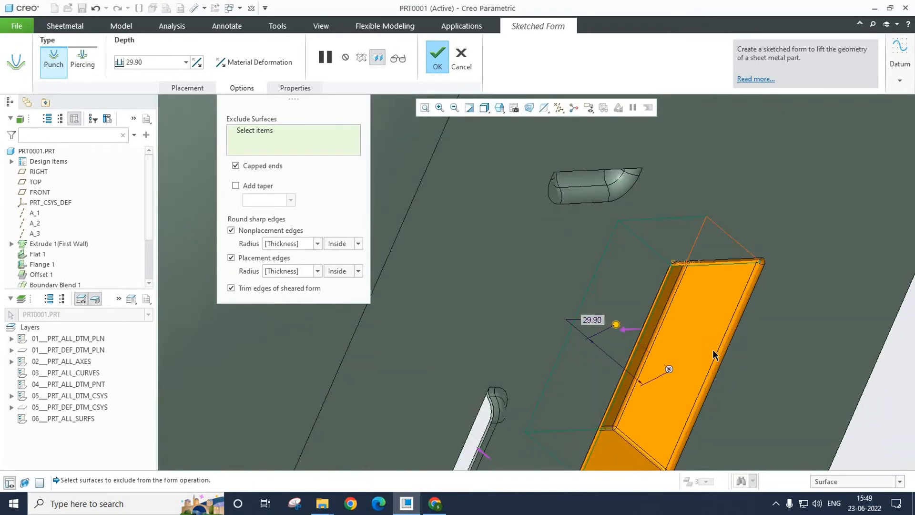
left_click(719, 356)
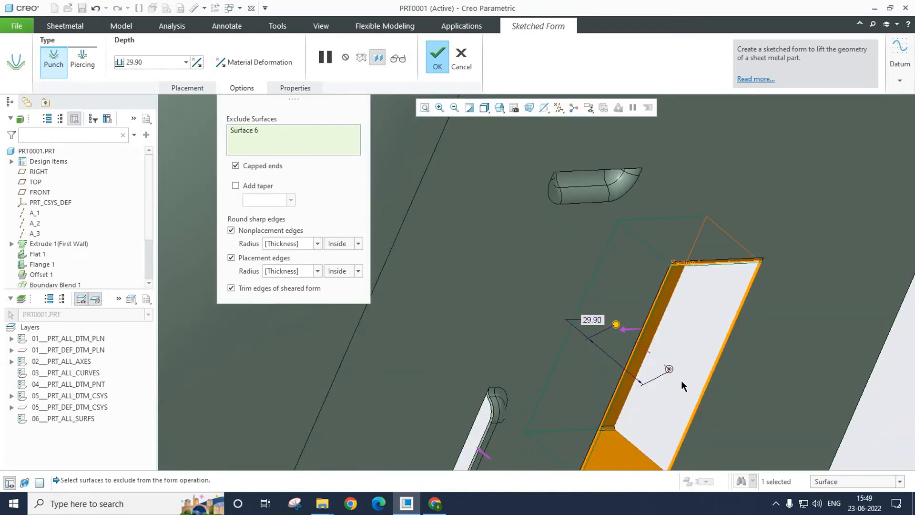
scroll(677, 381, "down", 3)
scroll(677, 364, "up", 5)
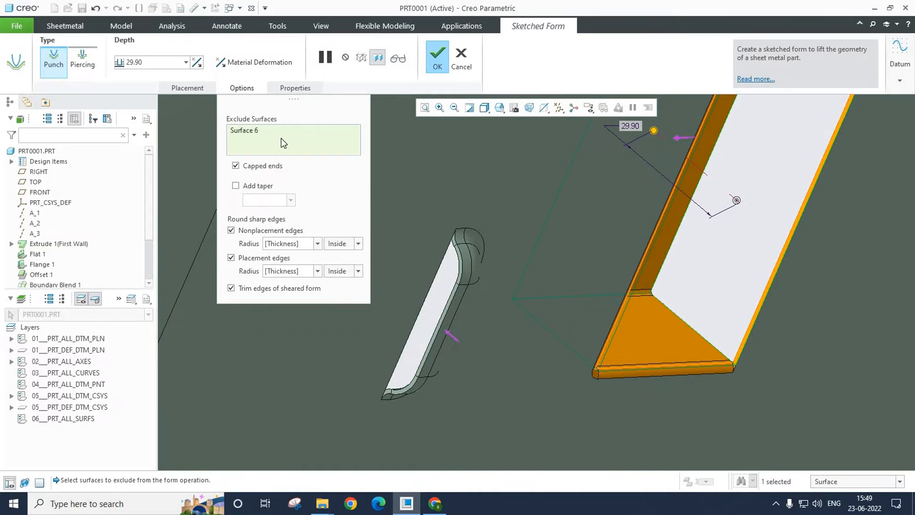
middle_click_drag(689, 367, 688, 364)
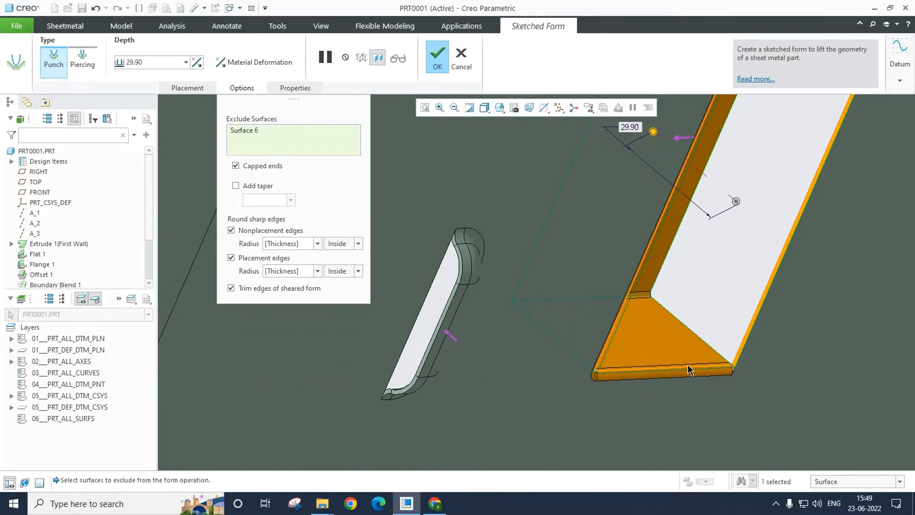
left_click(690, 371)
scroll(677, 369, "down", 5)
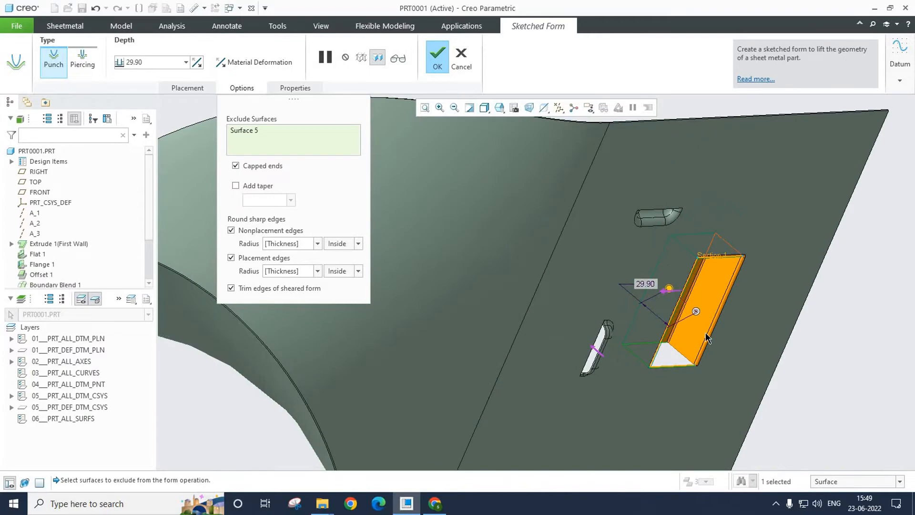
left_click(708, 335, "ctrl")
Step: Add a third side face to the form's excluded surfaces, keeping the cap and the side wall facing the twist
mouse_move(707, 335)
middle_mouse_down()
mouse_move(699, 320)
mouse_move(711, 330)
middle_mouse_up()
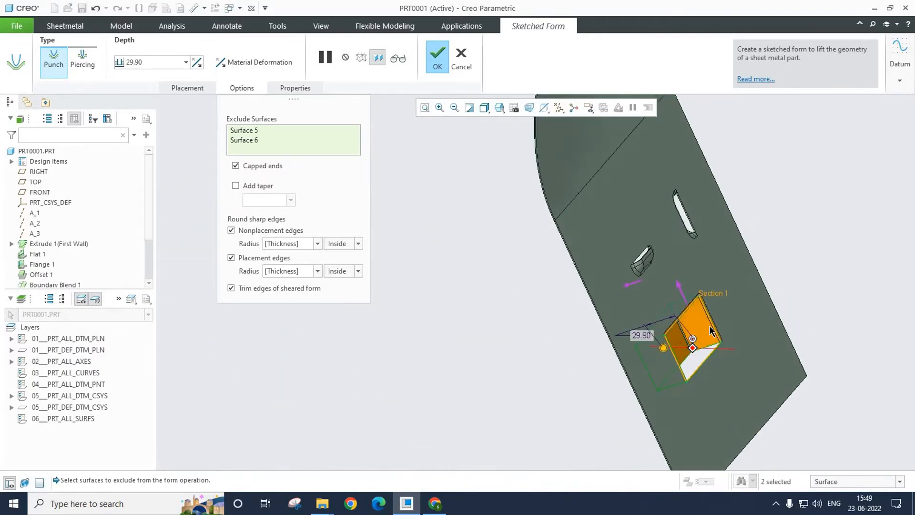
scroll(713, 329, "down", 5)
scroll(712, 329, "down", 2)
left_click(729, 322, "ctrl")
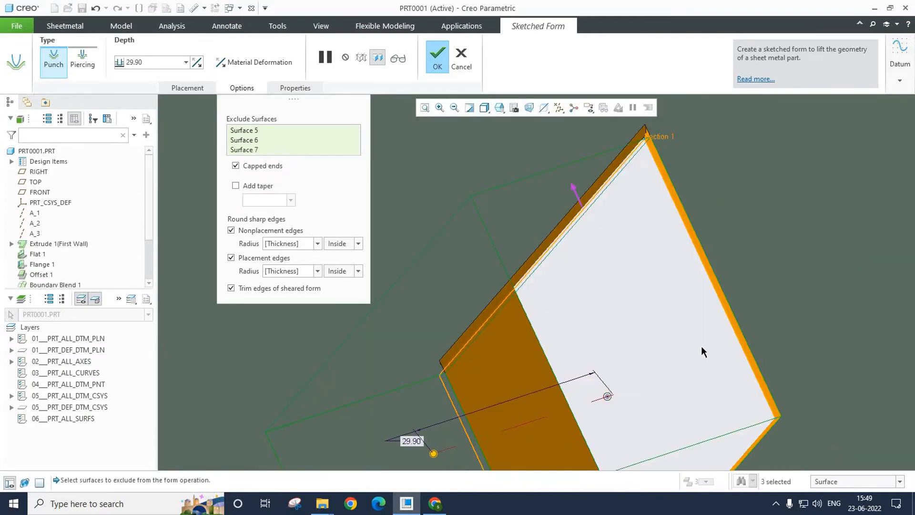
Step: Try a radius of 20 on the form's placement edges, and set it to 5
scroll(691, 347, "up", 2)
scroll(685, 348, "up", 4)
middle_click_drag(684, 348, 650, 295)
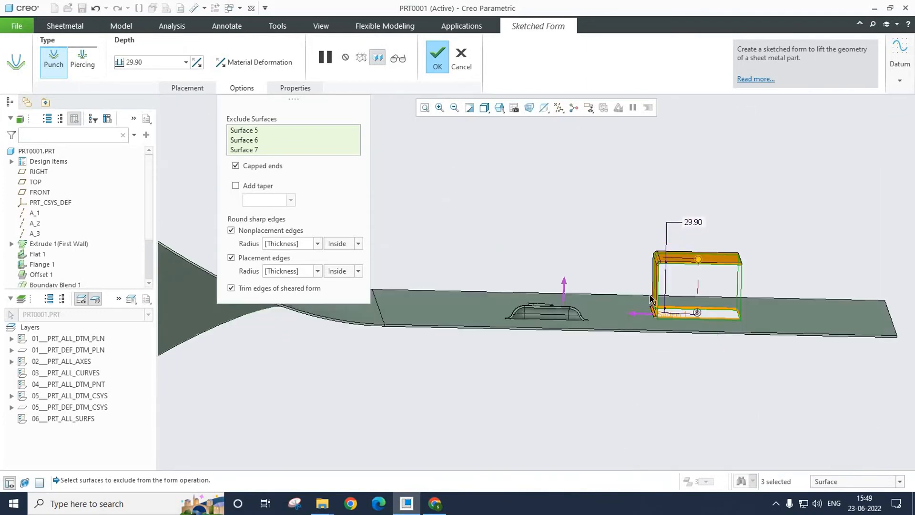
scroll(650, 295, "down", 5)
left_click_drag(301, 271, 245, 279)
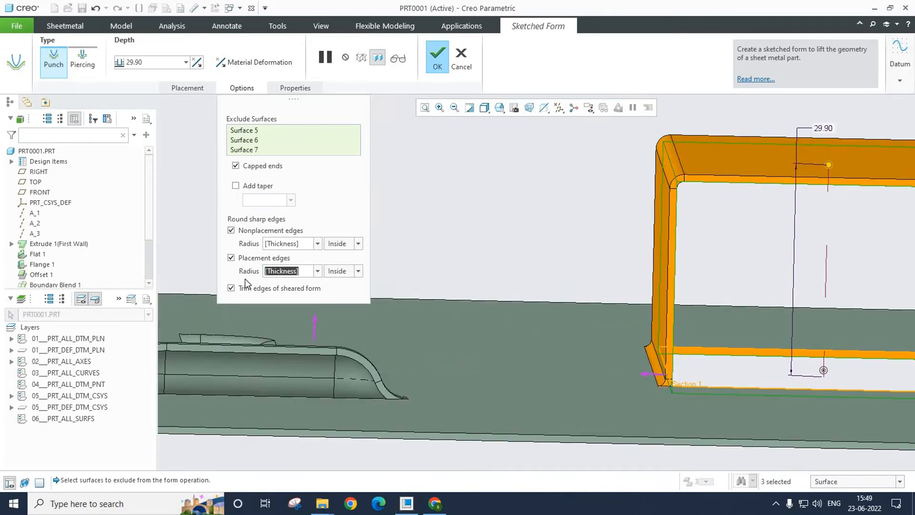
type("20")
key("Return")
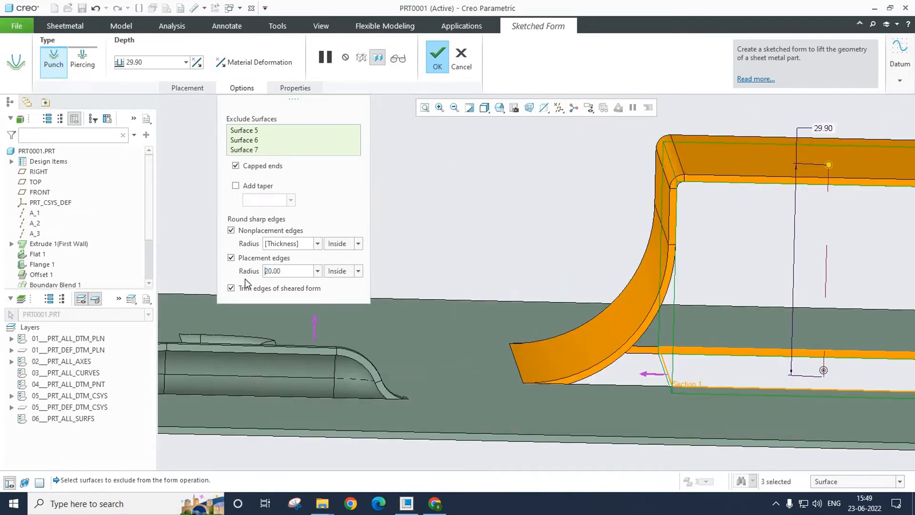
type("5")
key("Return")
Step: Set the radius of the form's nonplacement edges to 5 and accept the sketched form
left_click_drag(300, 243, 261, 246)
type("5")
key("Return")
scroll(467, 260, "down", 2)
left_click(437, 57)
Step: Start a Flange on the free end edge of the flat wall and switch its thickness side
key("ctrl+d")
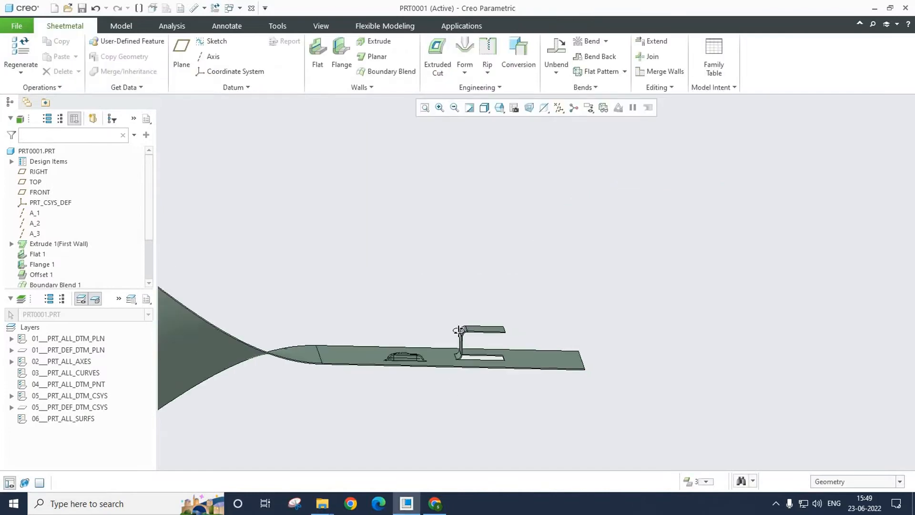
left_click(339, 53)
left_click(559, 315)
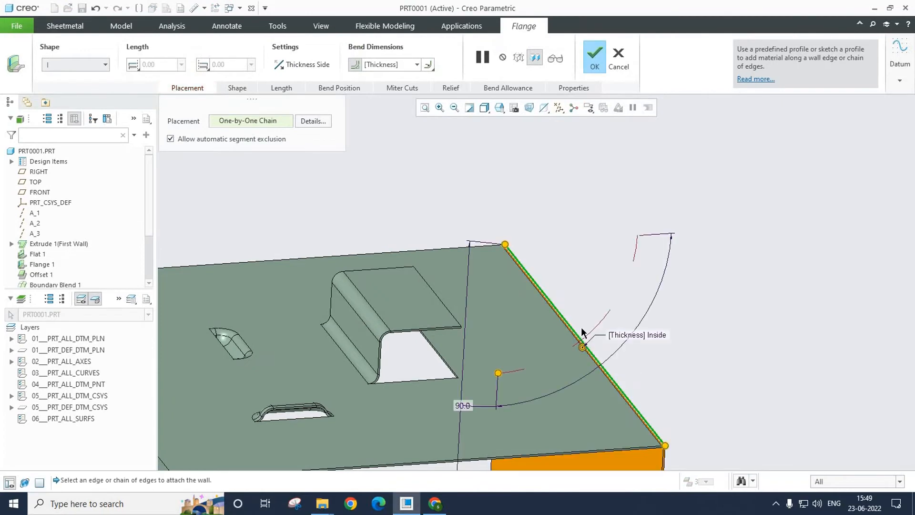
mouse_move(607, 364)
middle_mouse_down()
mouse_move(627, 370)
mouse_move(615, 370)
middle_mouse_up()
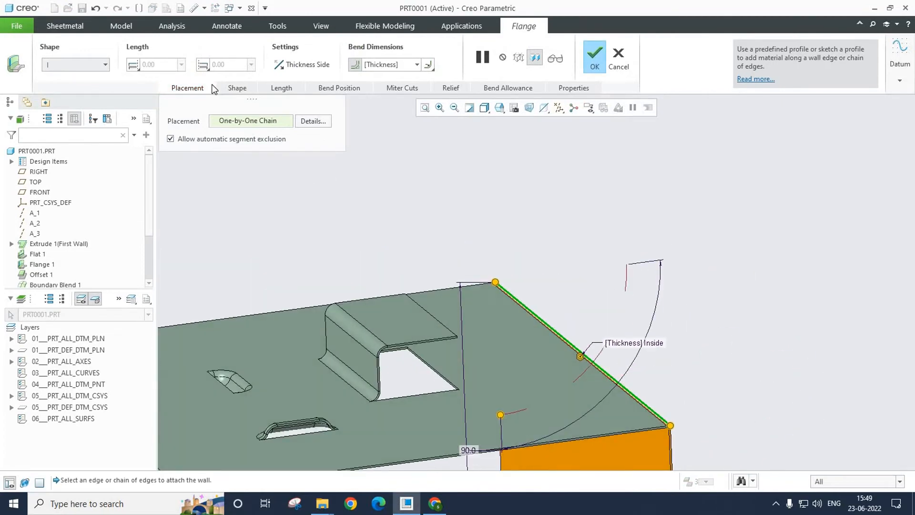
left_click(308, 63)
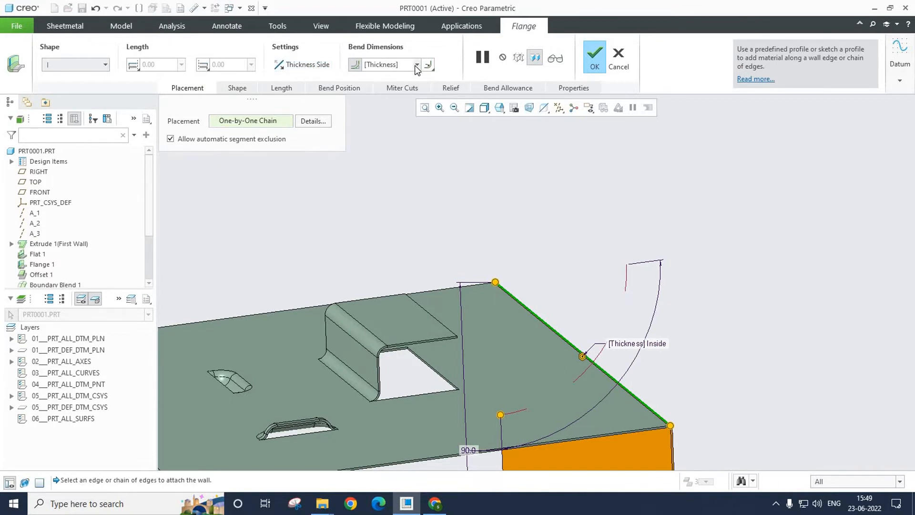
Step: Adjust the flange's length and angle so that it stands up from the flat wall, and accept it
scroll(576, 272, "down", 2)
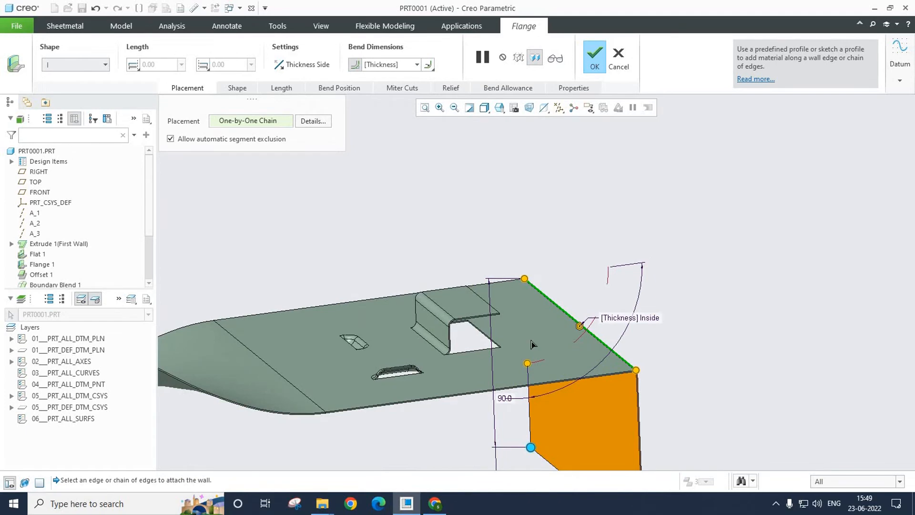
left_click_drag(532, 344, 526, 185)
left_click_drag(585, 365, 535, 403)
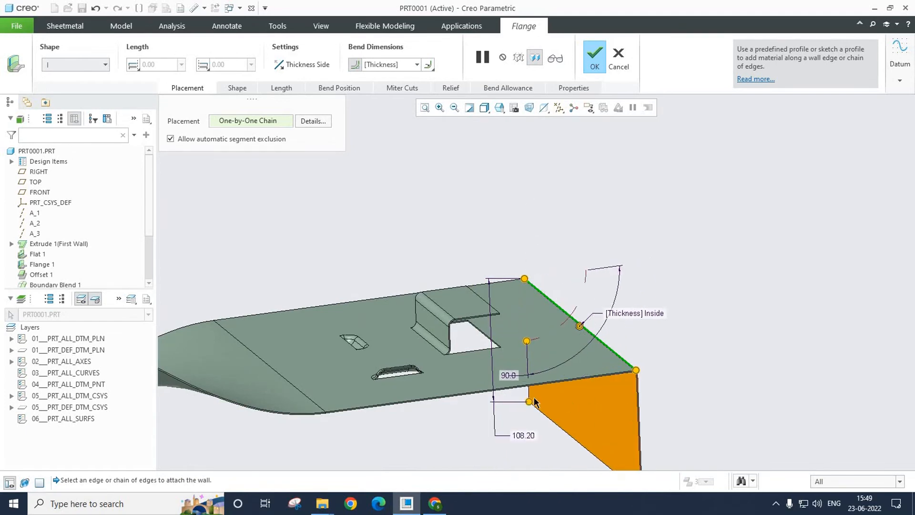
left_click_drag(527, 342, 515, 223)
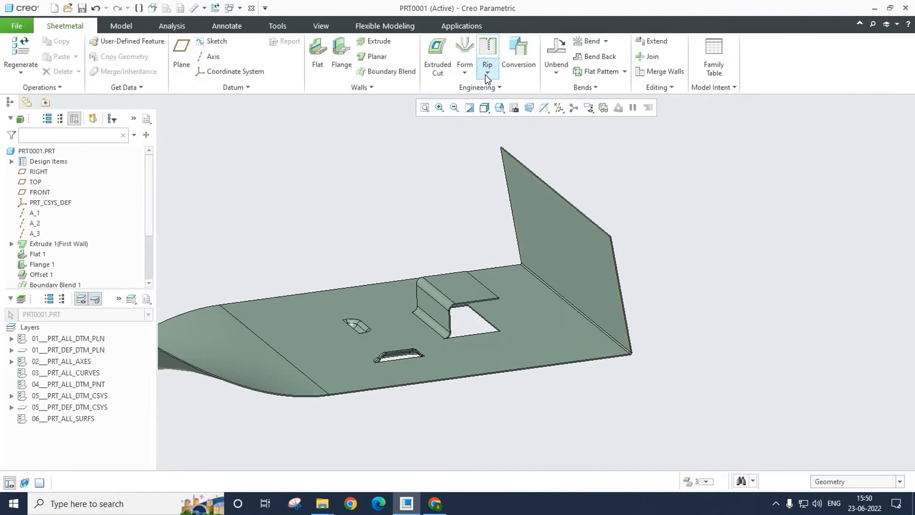
Step: Start an Extend on the free edge of the sketched form's raised top, facing the upright flange
left_click(651, 41)
scroll(549, 253, "down", 2)
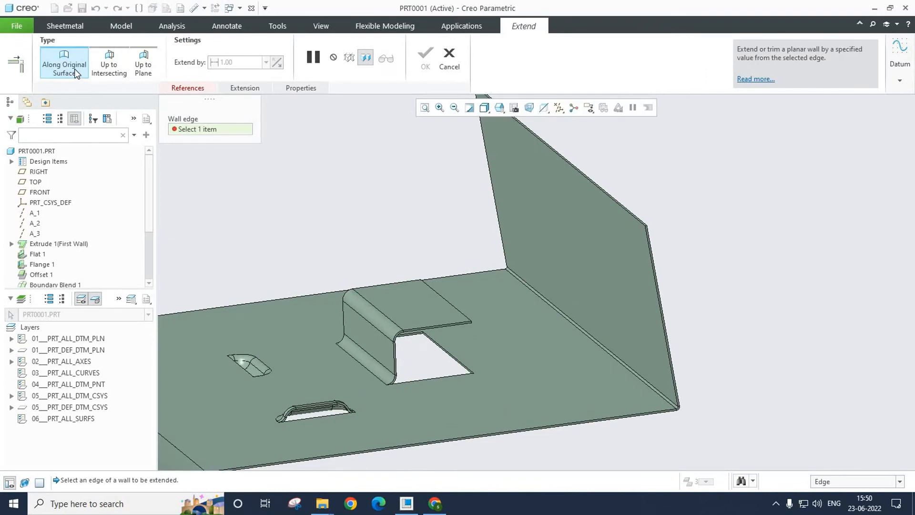
scroll(438, 315, "down", 5)
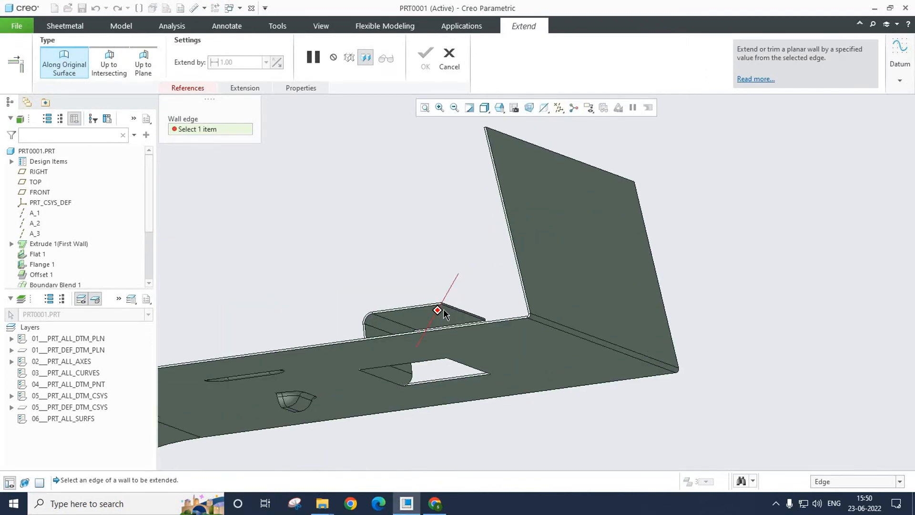
left_click(428, 299)
scroll(428, 299, "up", 2)
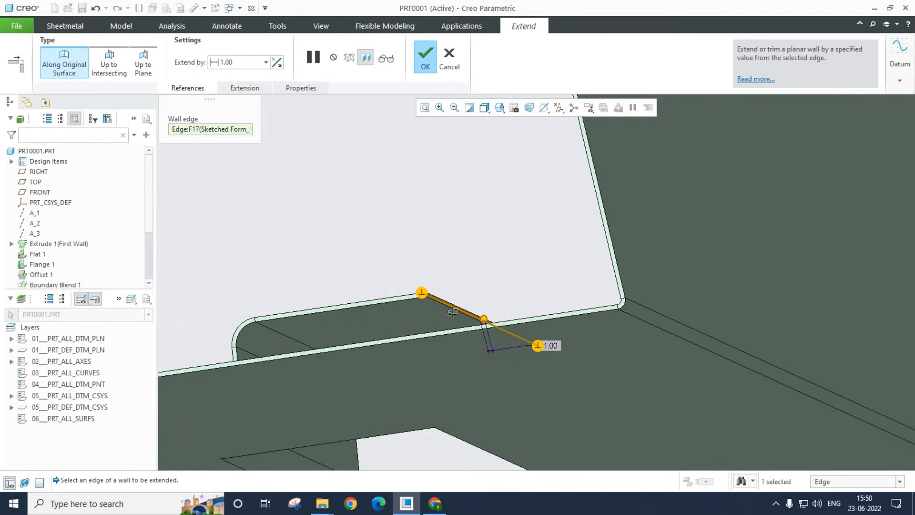
middle_click_drag(429, 301, 455, 319)
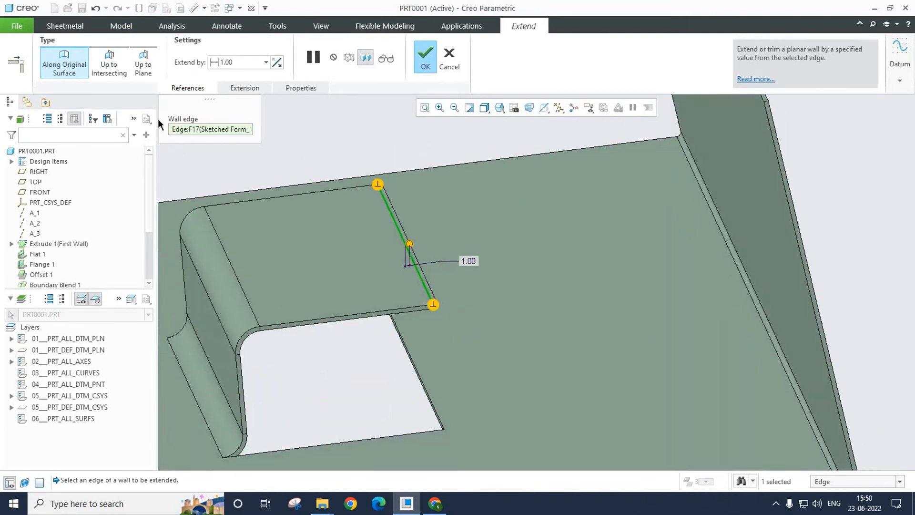
Step: Extend the form's edge with the Up to Intersecting type, using the upright flange's face as reference plane, and accept
left_click(125, 68)
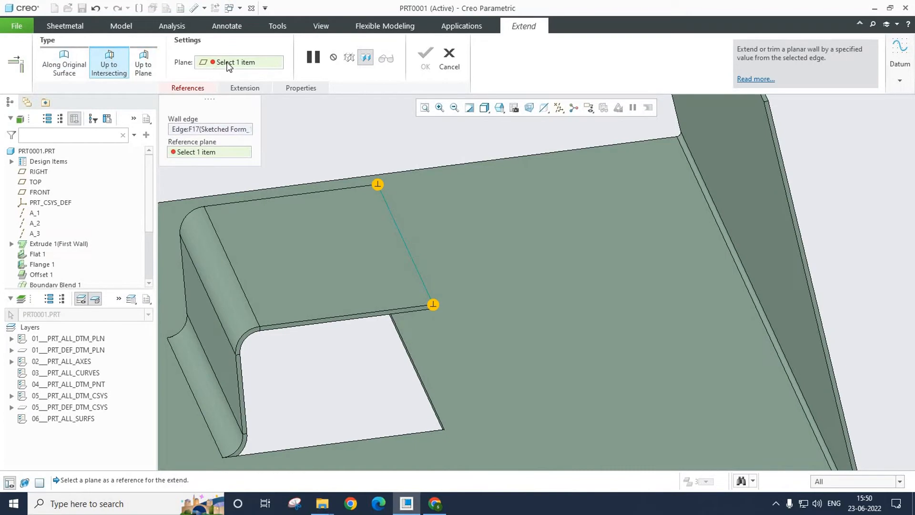
left_click(756, 223)
middle_click_drag(748, 233, 712, 89)
left_click(432, 58)
left_click(453, 210)
scroll(459, 215, "up", 1)
scroll(460, 218, "down", 1)
scroll(468, 233, "up", 5)
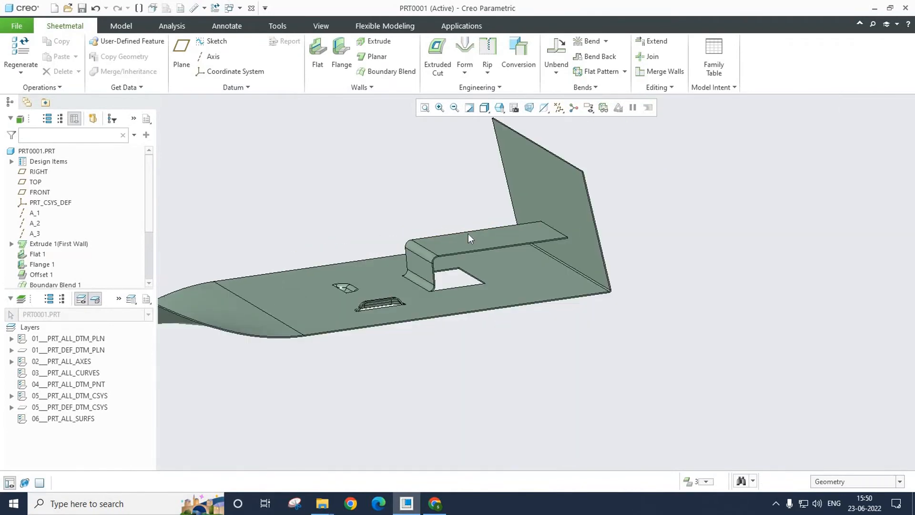
middle_click_drag(485, 197, 481, 229)
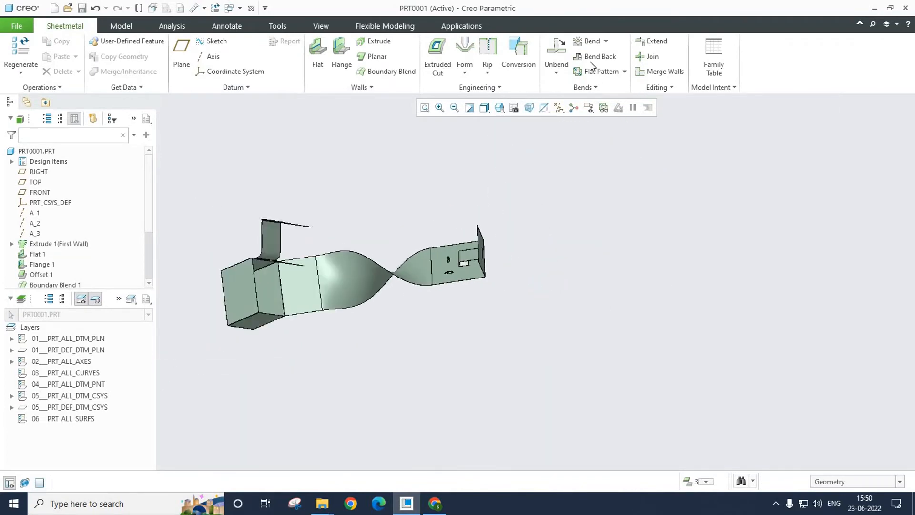
left_click(557, 72)
left_click(570, 84)
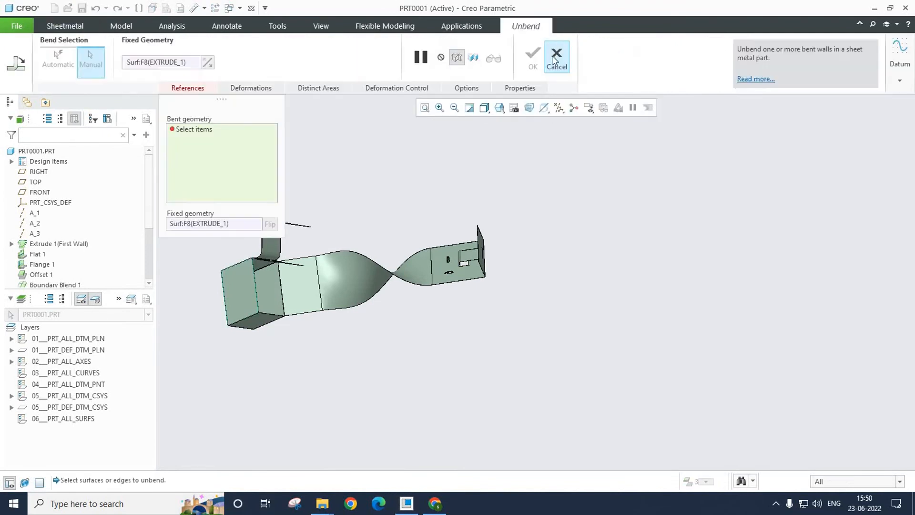
scroll(464, 220, "down", 3)
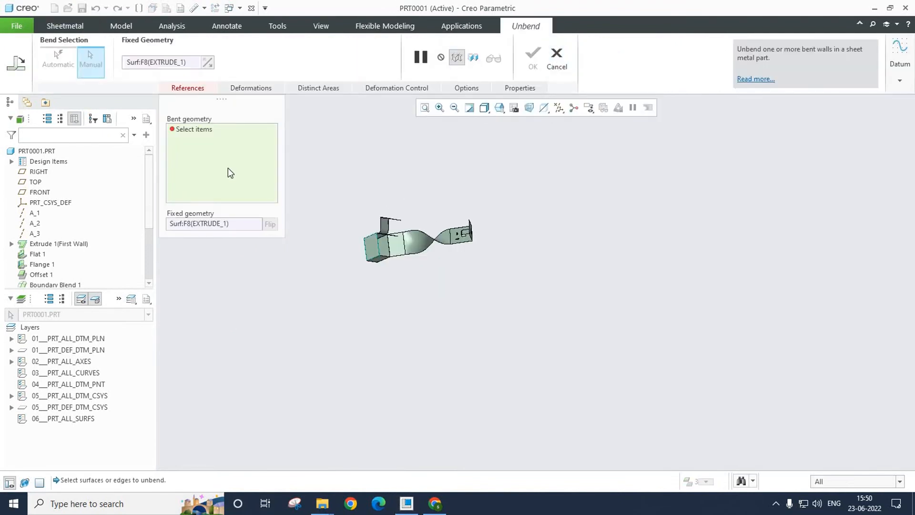
left_click(557, 55)
scroll(385, 253, "up", 2)
scroll(77, 214, "down", 3)
Step: Collapse the layer tree and roll the model back to just after Extrude 1(First Wall)
left_click(18, 300)
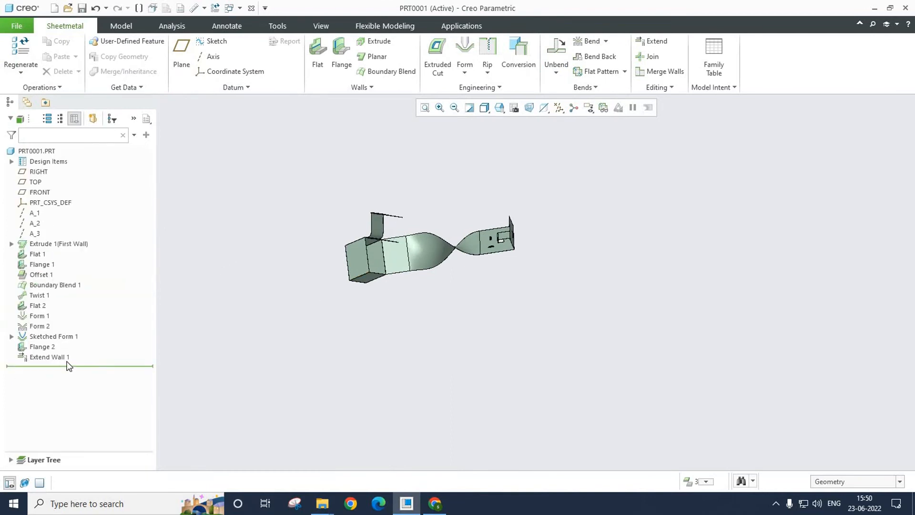
left_click_drag(83, 264, 78, 235)
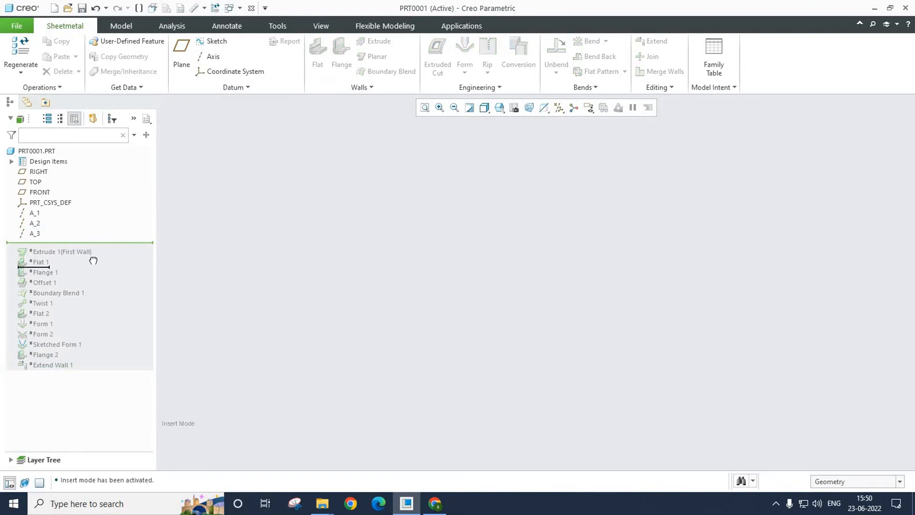
left_click_drag(92, 262, 96, 261)
scroll(353, 251, "down", 5)
middle_click_drag(386, 285, 370, 280)
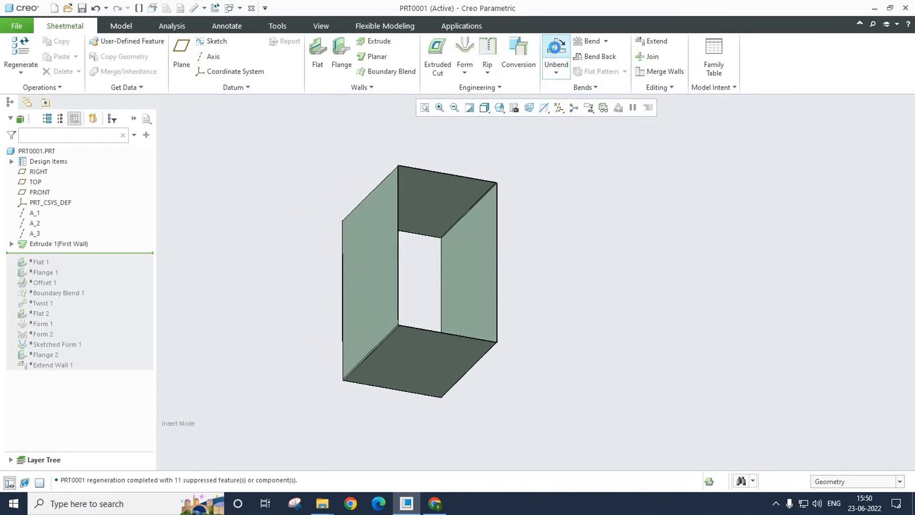
Step: Try to unbend all bent geometry of the closed box wall with automatic bend selection
left_click(555, 57)
scroll(448, 229, "up", 3)
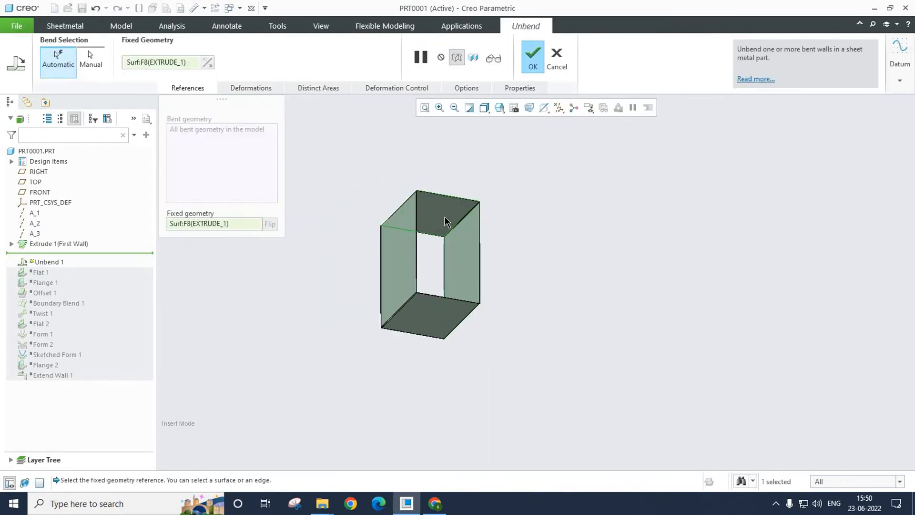
left_click(533, 65)
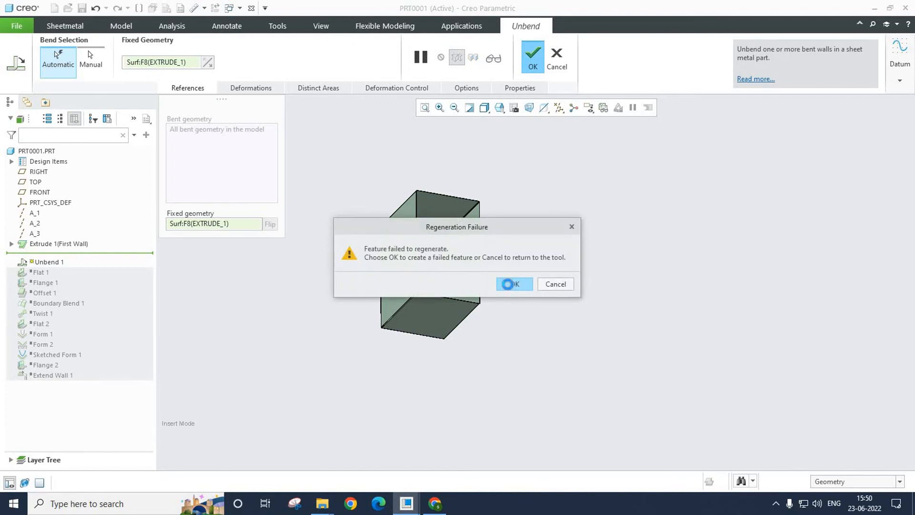
left_click(511, 285)
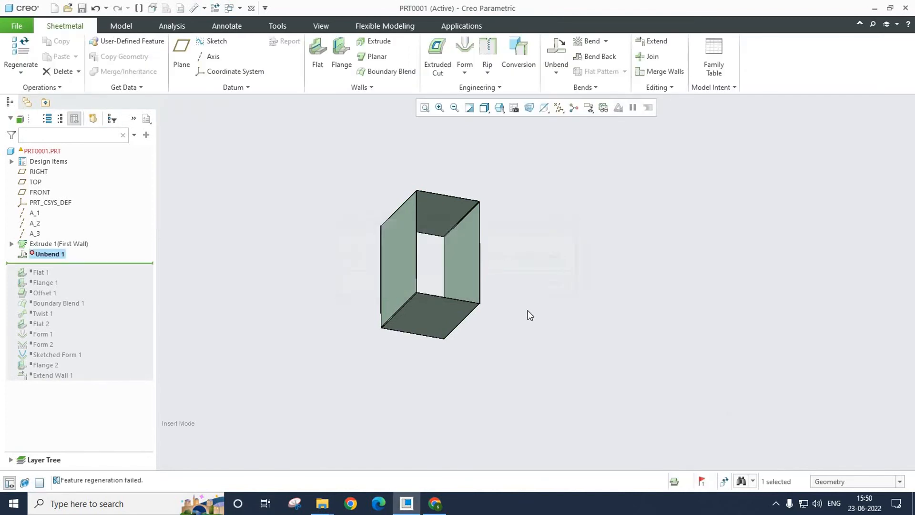
Step: Delete the unbend feature of the closed box wall
left_click(49, 255)
key("Delete")
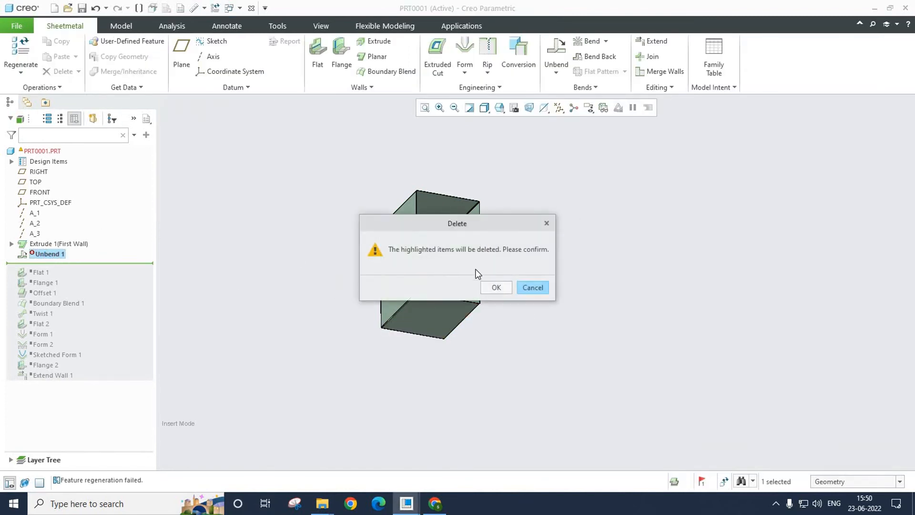
left_click(498, 288)
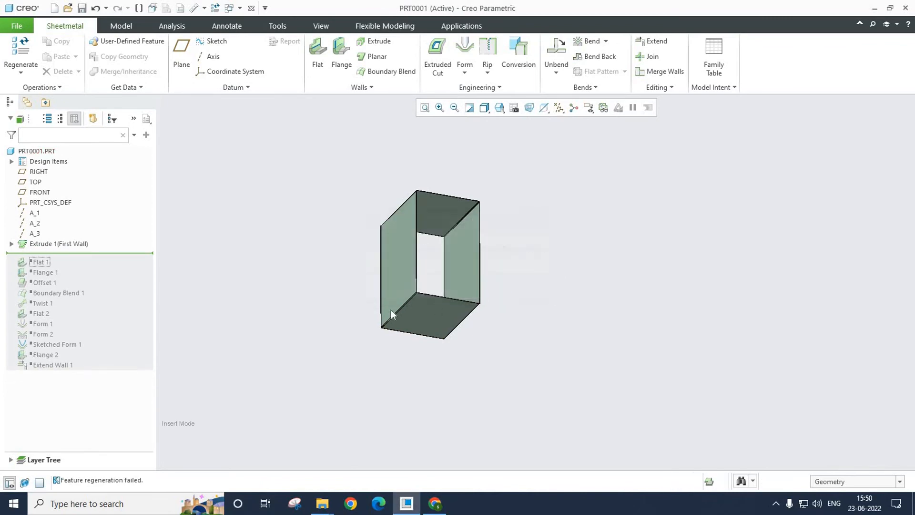
Step: Edit Section 1 of the first wall, delete the rectangle's right vertical line, and accept the sketch
left_click(41, 244)
left_click(60, 174)
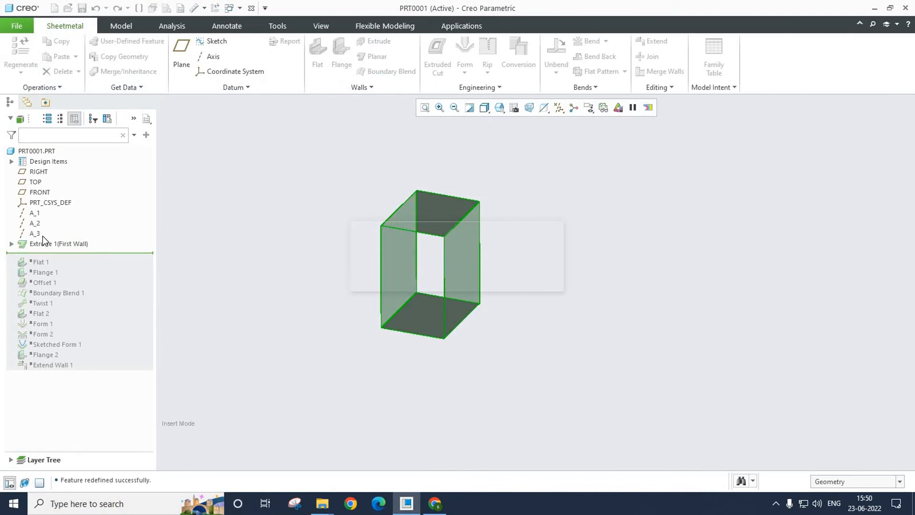
left_click(11, 243)
left_click(54, 254)
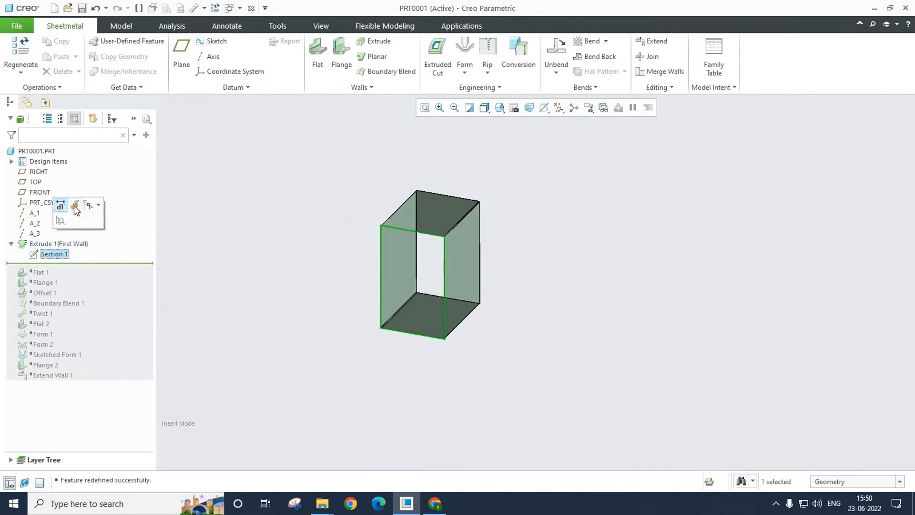
left_click(74, 206)
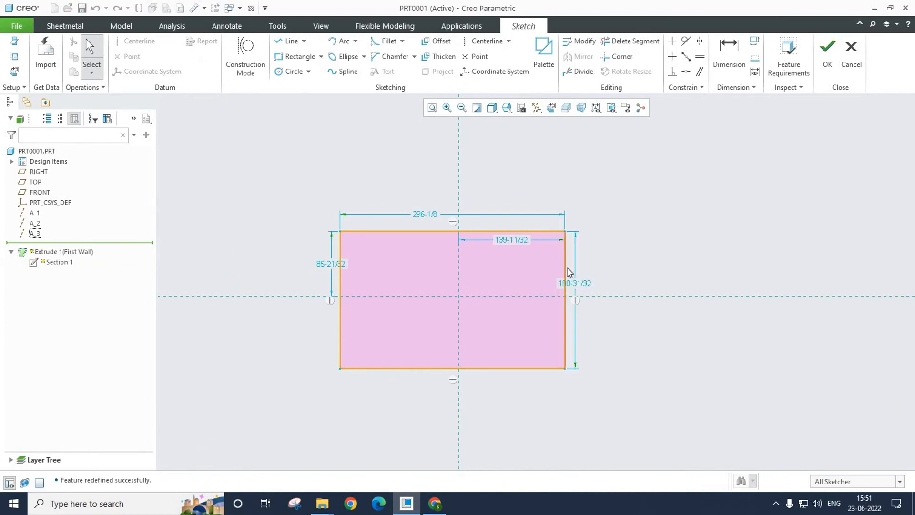
left_click(566, 270)
key("Delete")
left_click(828, 64)
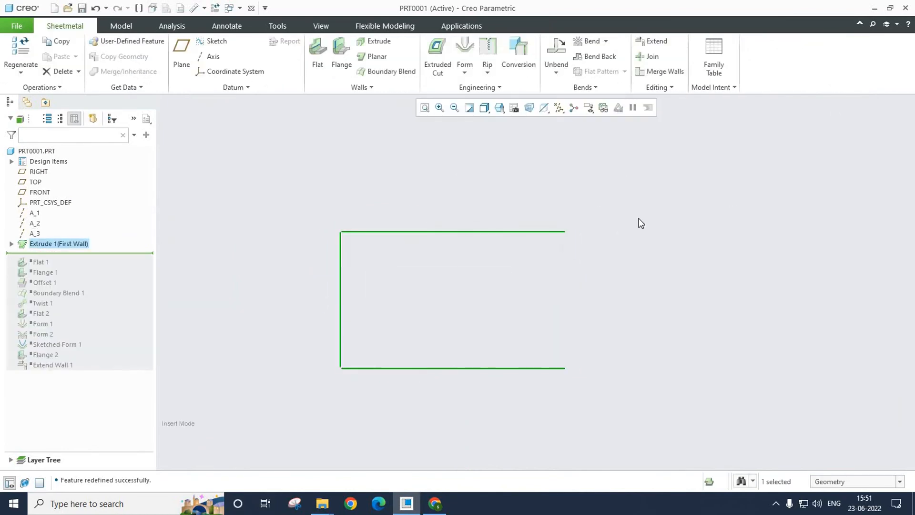
Step: Unbend the open U-shaped wall with automatic bend selection, keeping the middle wall's surface fixed
left_click(567, 66)
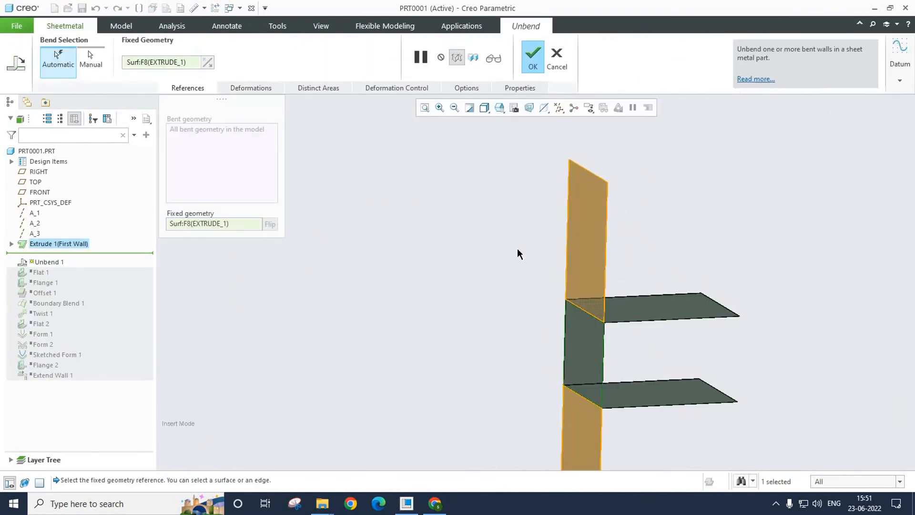
left_click(533, 60)
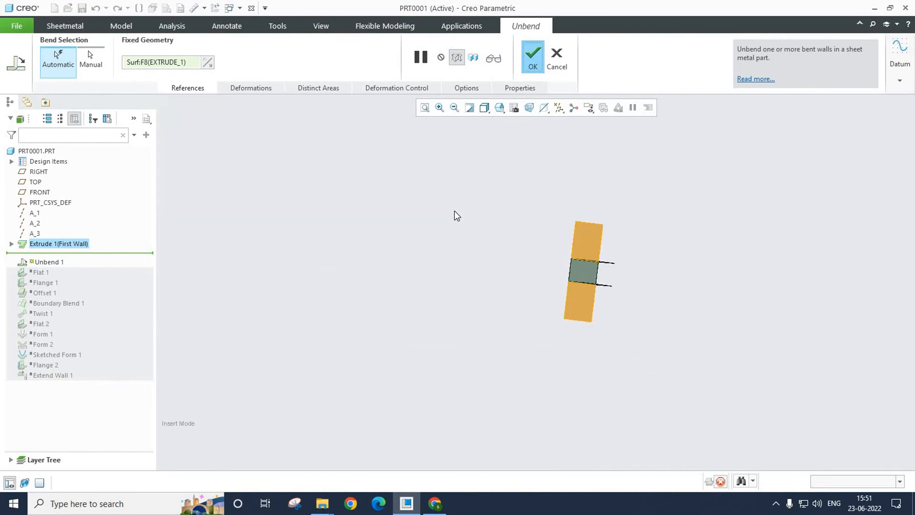
middle_click_drag(557, 243, 561, 247)
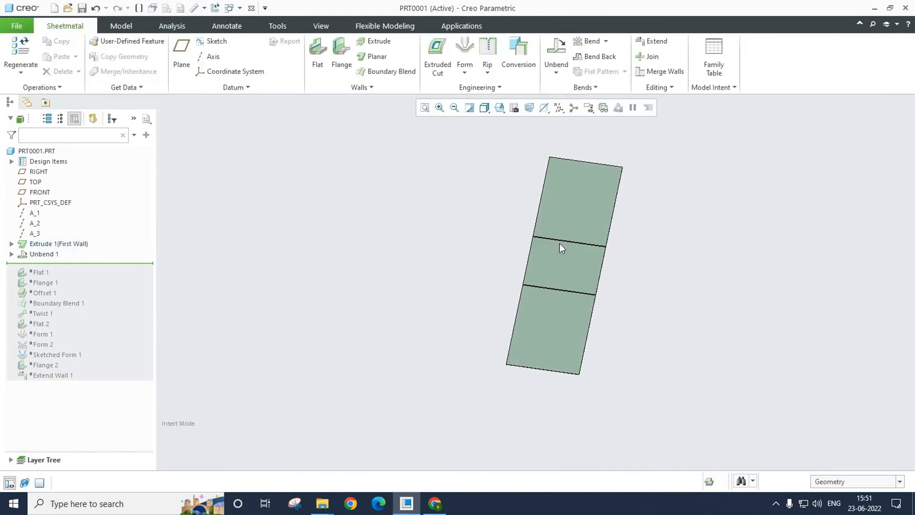
Step: Bend the flattened wall back to its U shape with Bend Back
left_click(592, 57)
mouse_move(580, 184)
middle_mouse_down()
mouse_move(613, 272)
mouse_move(567, 267)
mouse_move(535, 248)
mouse_move(565, 181)
middle_mouse_up()
left_click(350, 57)
Step: Start an angled Bend and select the broad outer face of one leg as the bend surface
left_click(591, 44)
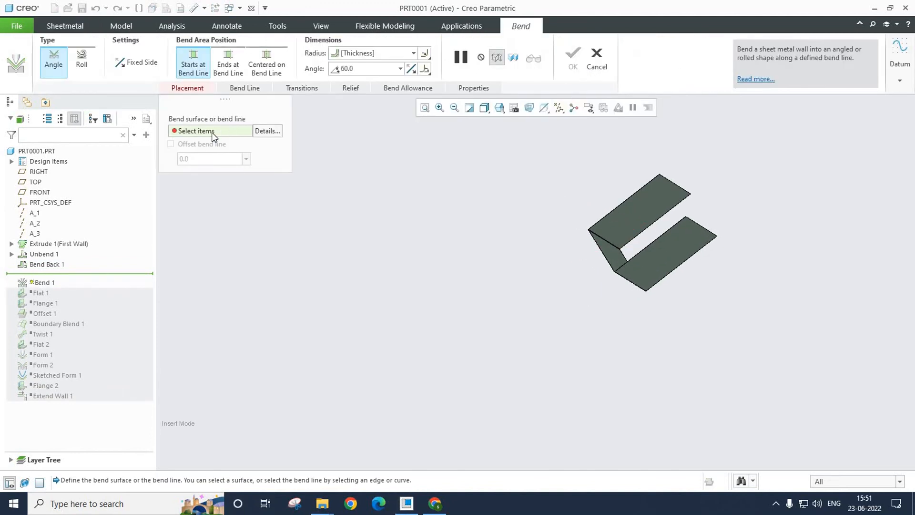
scroll(730, 241, "up", 5)
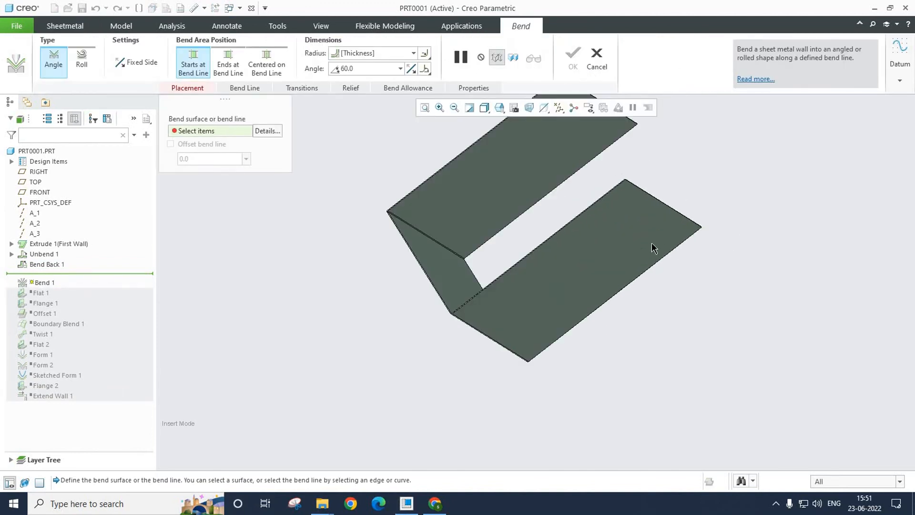
scroll(667, 164, "up", 3)
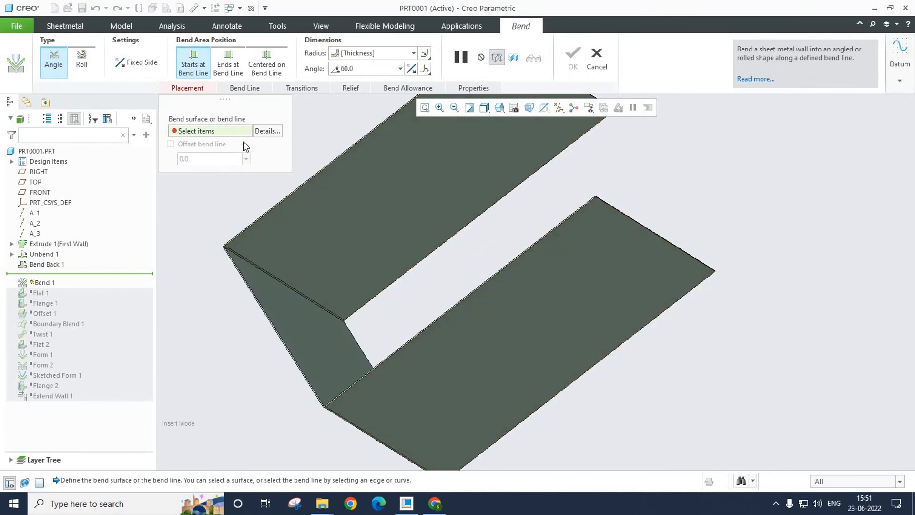
left_click(575, 293)
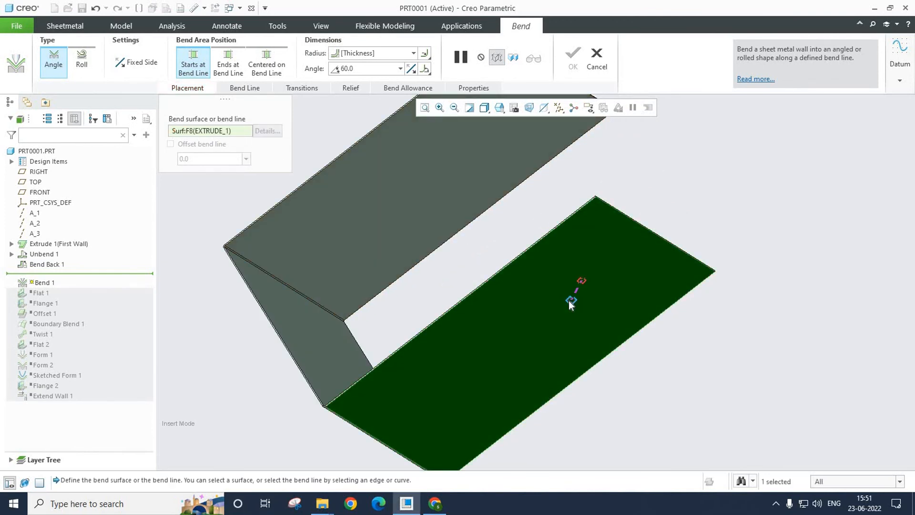
Step: Attach the two ends of the bend line to the leg's opposite short edges
left_click_drag(534, 250, 626, 225)
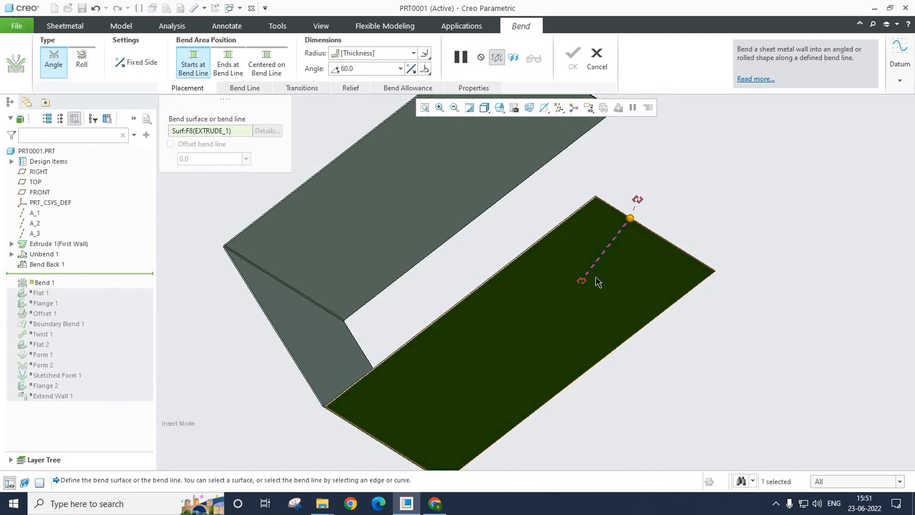
left_click_drag(374, 441, 373, 438)
scroll(462, 400, "up", 2)
mouse_move(461, 391)
middle_mouse_down()
mouse_move(443, 368)
mouse_move(455, 369)
mouse_move(439, 327)
mouse_move(402, 444)
middle_mouse_up()
Step: Reference the bend line's ends to diagonally opposite corners at about 97.75 and 170.41, and accept the 60-degree bend despite the relief issue
left_click_drag(394, 332, 358, 352)
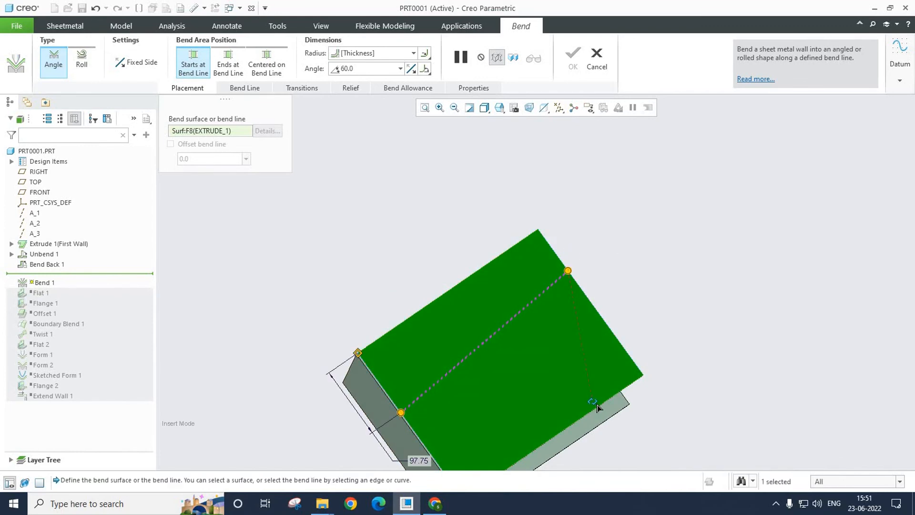
left_click_drag(602, 409, 643, 375)
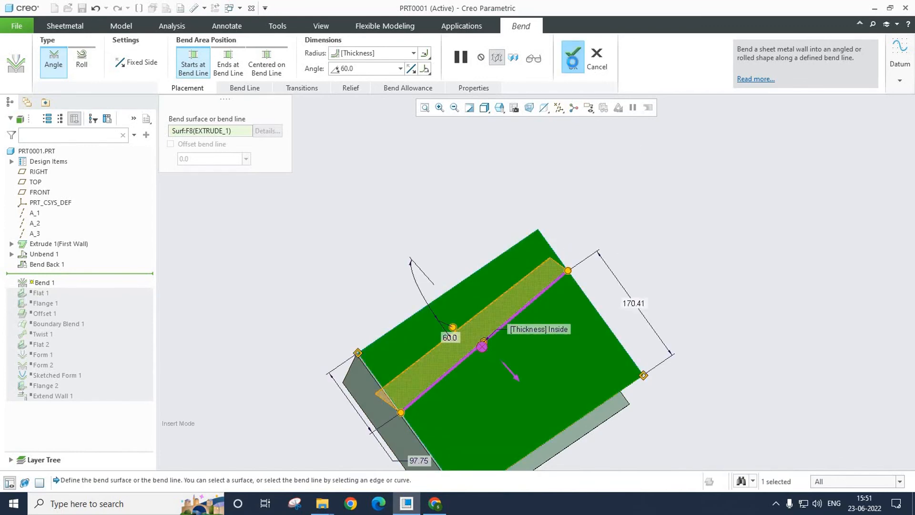
left_click(492, 370)
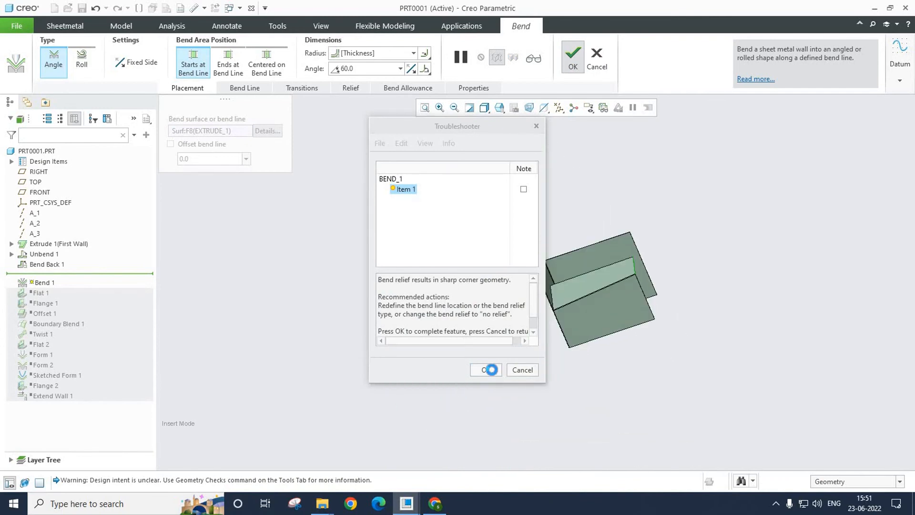
Step: Make an Extruded Cut normal to the surface, using a freehand rectangle sketched near the middle of the leg without the angled bend
middle_click_drag(588, 291, 616, 244)
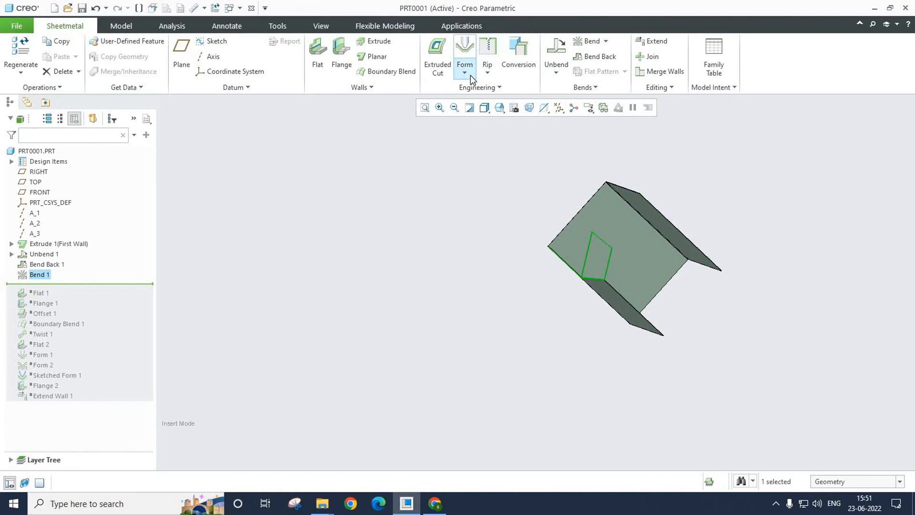
left_click(437, 72)
middle_click_drag(534, 138, 618, 202)
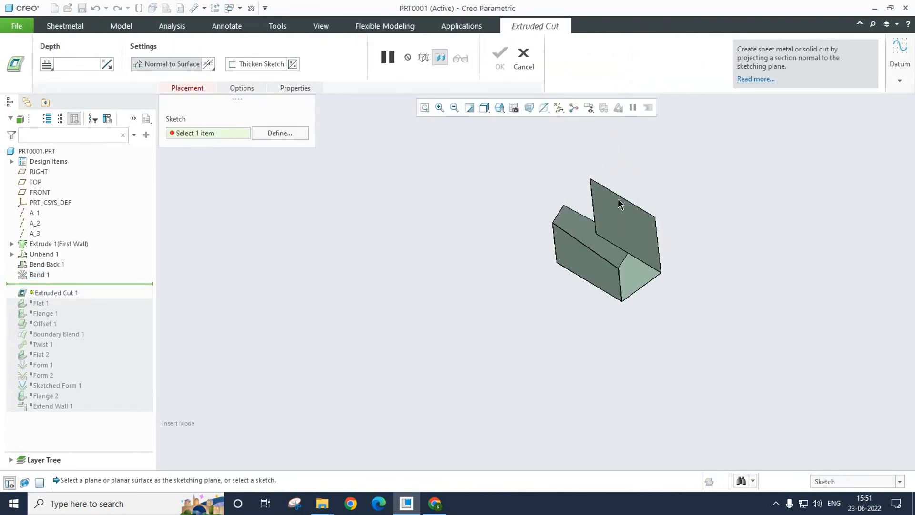
left_click(619, 203)
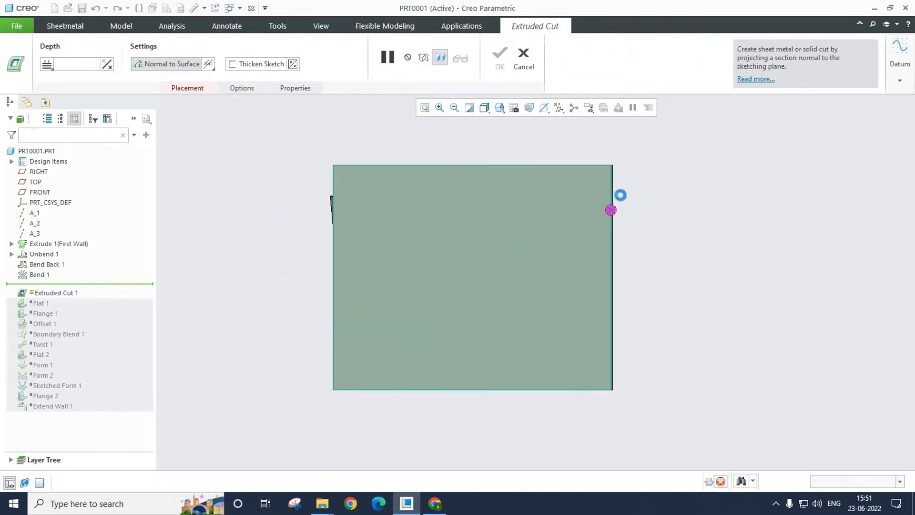
left_click(293, 57)
left_click(495, 235)
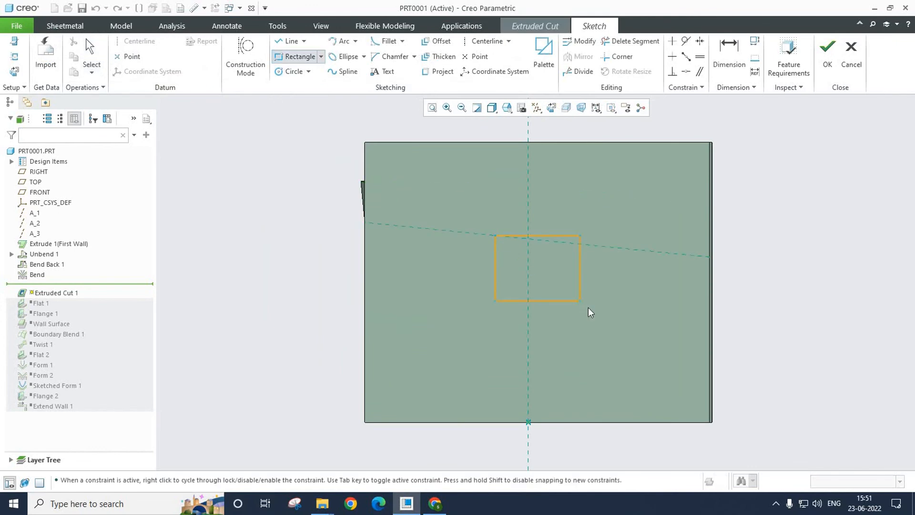
left_click(589, 307)
left_click(828, 48)
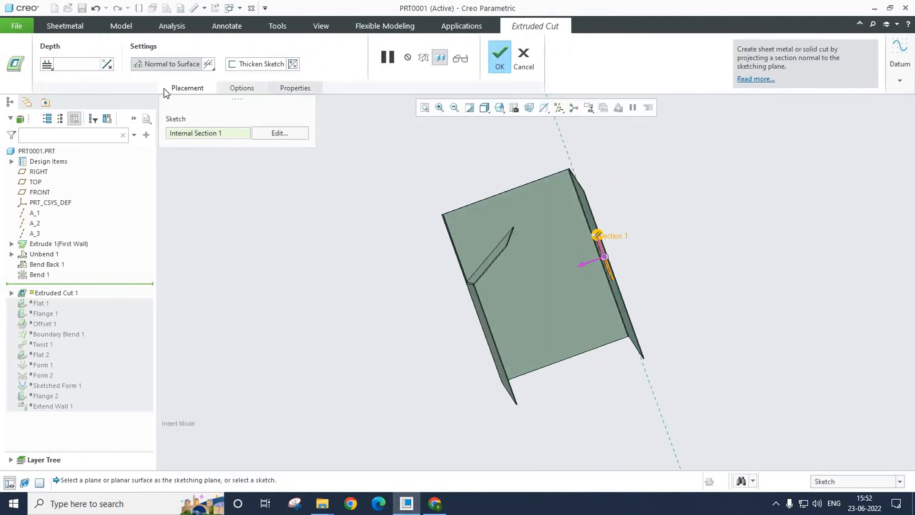
left_click(501, 58)
middle_click_drag(461, 266, 471, 241)
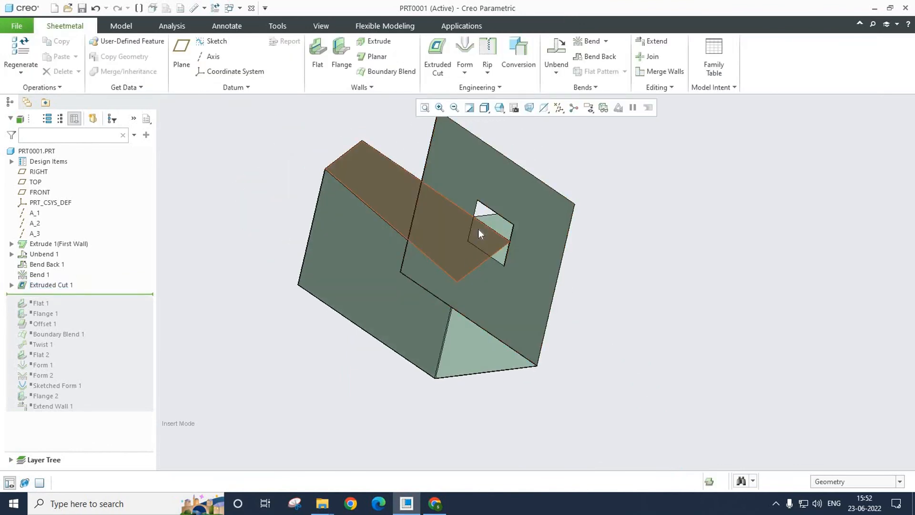
scroll(502, 267, "down", 2)
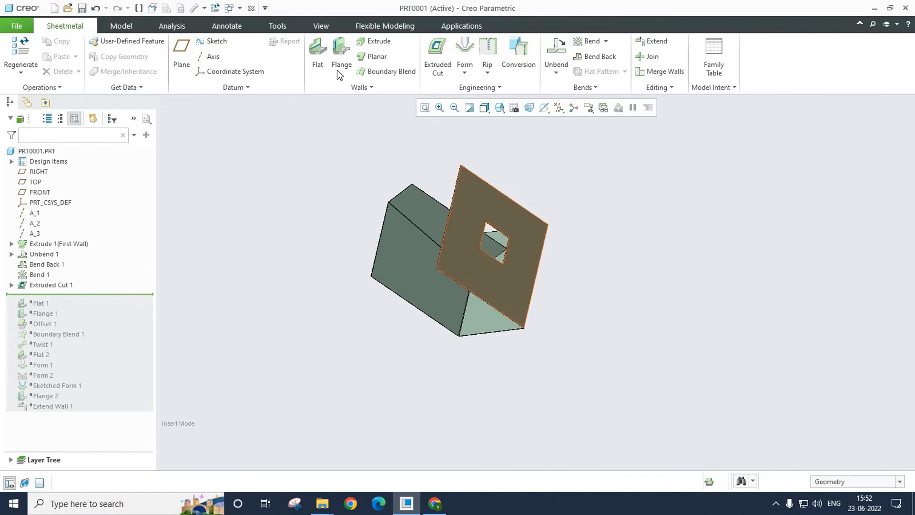
Step: Convert the sheet metal part to a solid part and expand the resulting independent geometry in the model tree
left_click(365, 87)
left_click(365, 87)
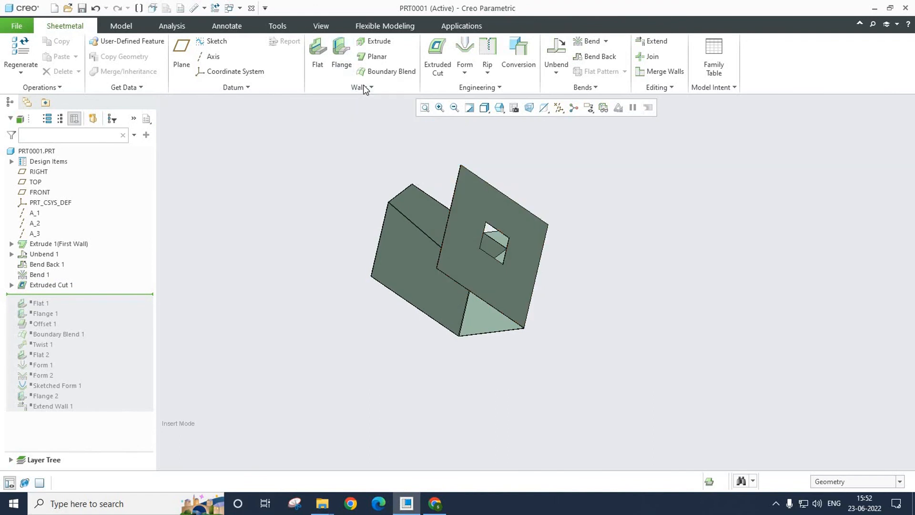
left_click(45, 88)
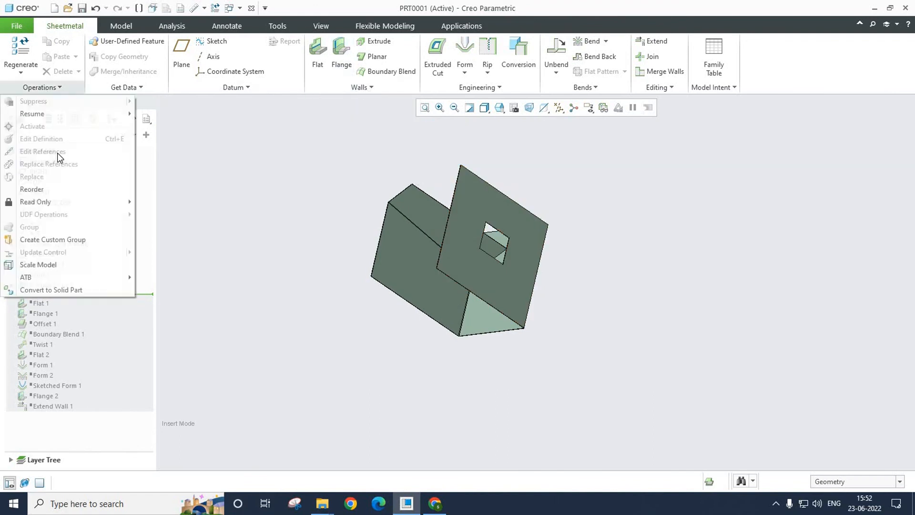
left_click(54, 290)
left_click(511, 300)
scroll(496, 309, "up", 4)
scroll(491, 299, "down", 5)
middle_click_drag(489, 296, 507, 238)
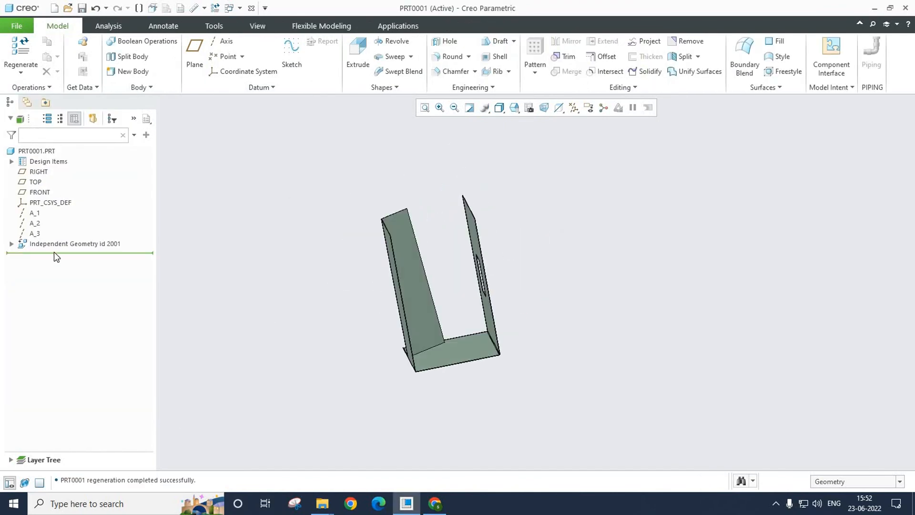
left_click(11, 243)
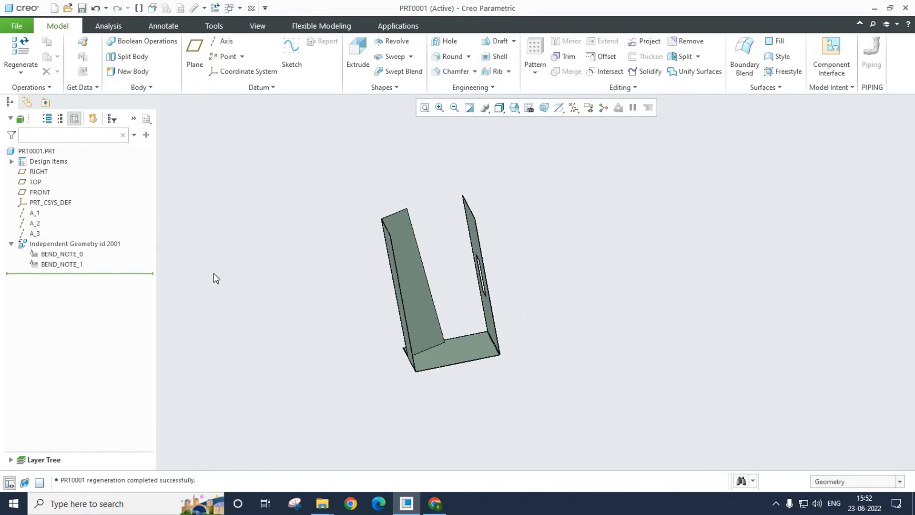